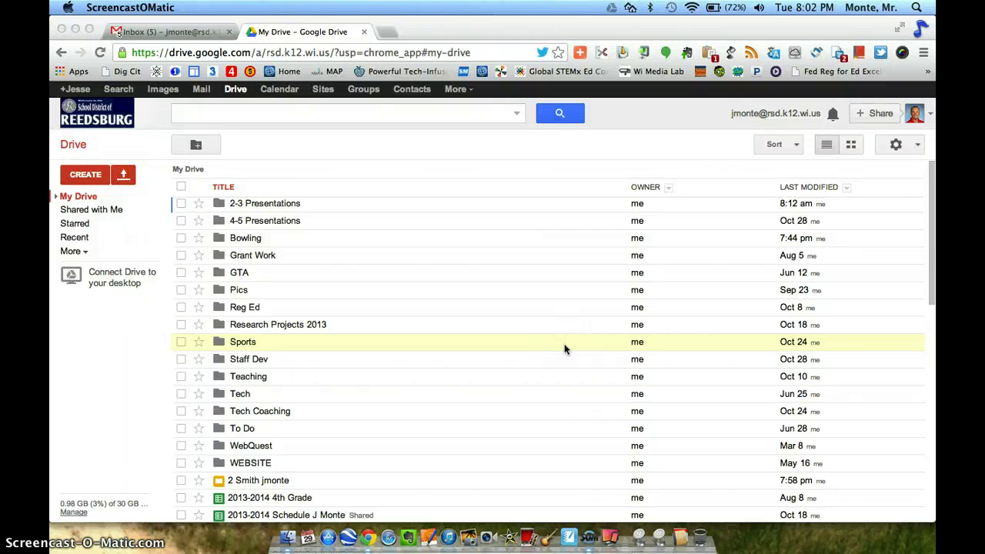
# Step: Open the class presentation from Drive and display slide 2, the badger photo
pyautogui.click(645, 117)
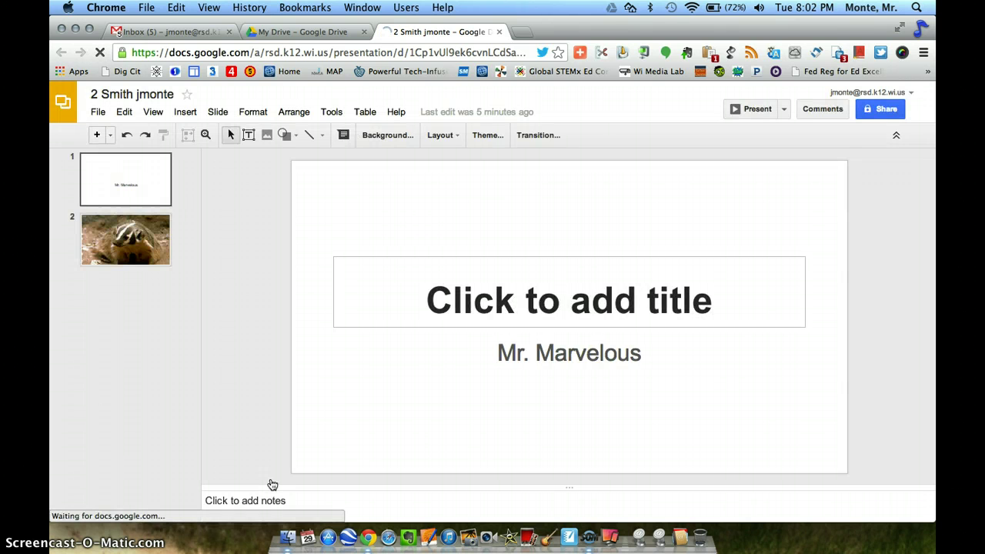
pyautogui.click(145, 231)
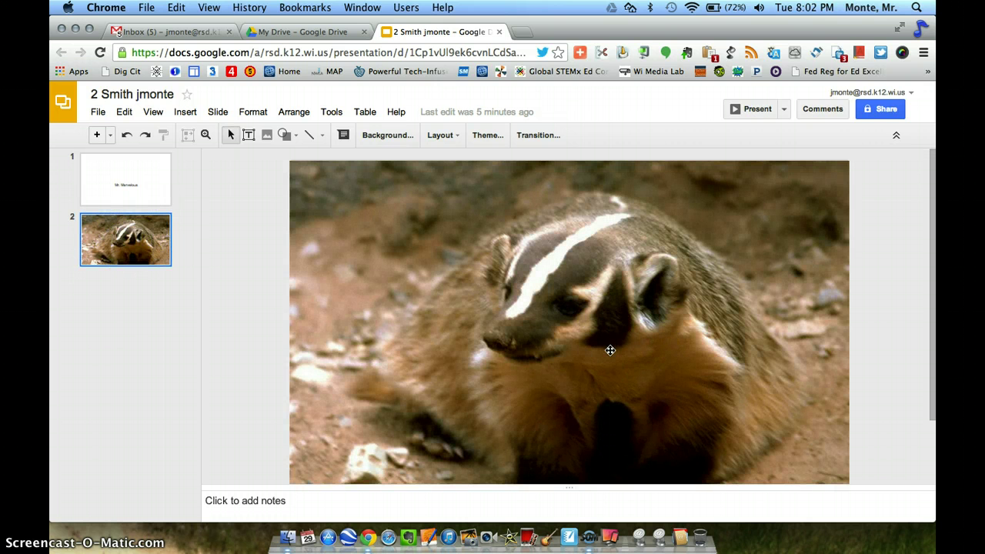
# Step: Delete the badger photo so slide 2 is left blank
pyautogui.click(617, 309)
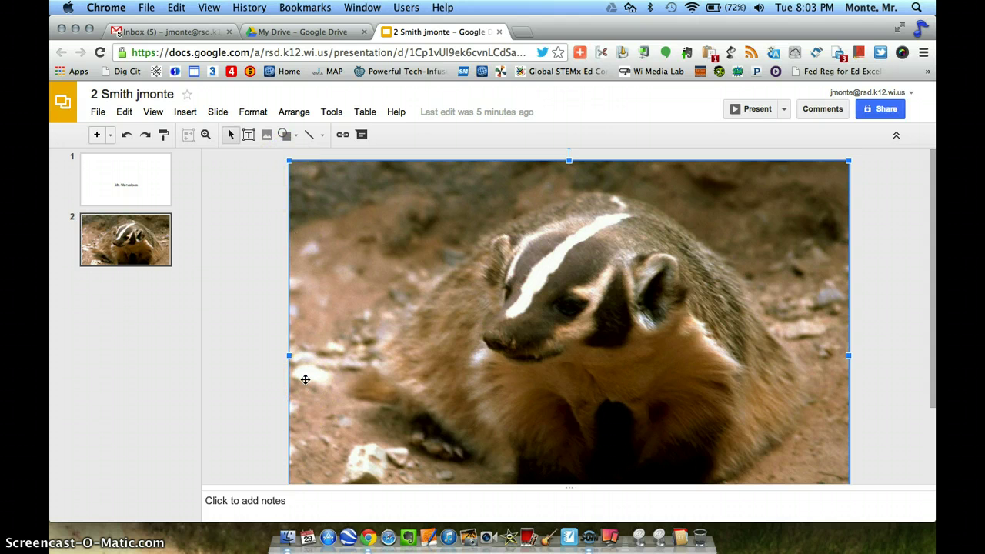
pyautogui.press('Delete')
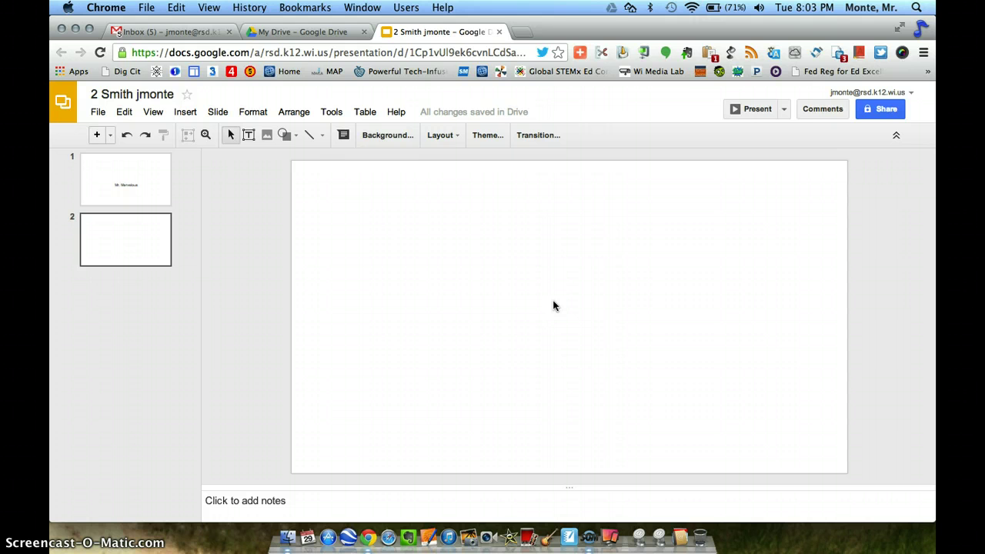
# Step: Title slide 1 'Poisonous Frogs', correcting the 'Poisinous' misspelling with the suggested spelling
pyautogui.click(116, 172)
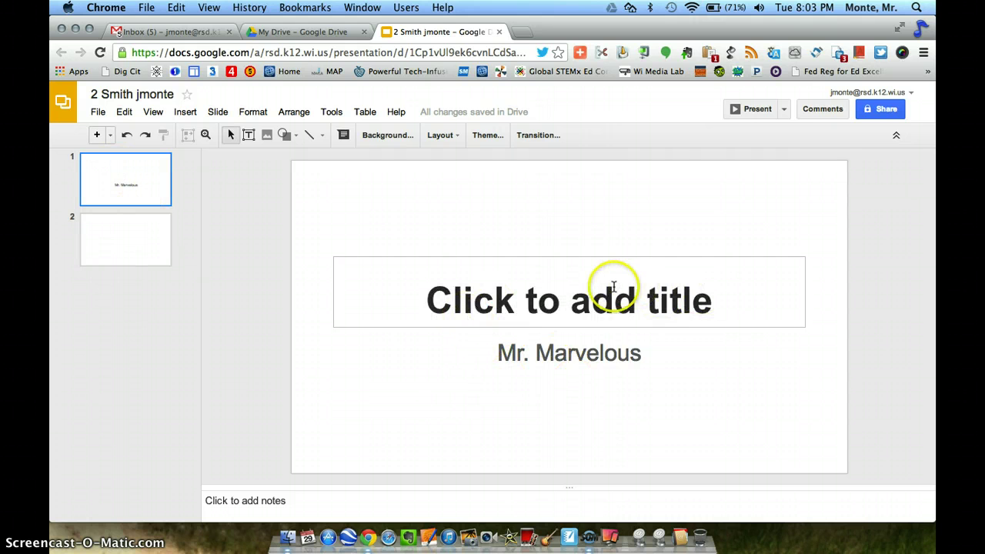
pyautogui.click(588, 295)
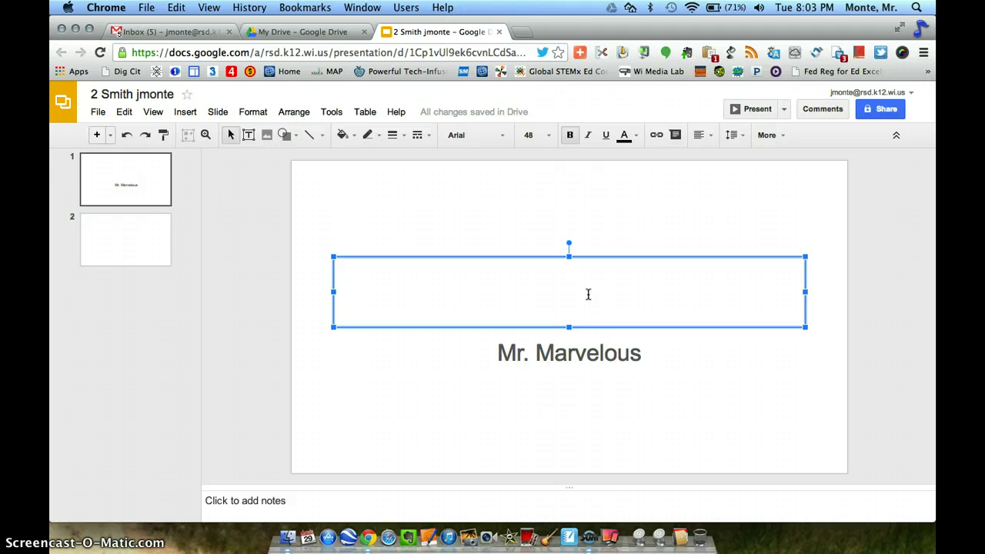
pyautogui.write('P')
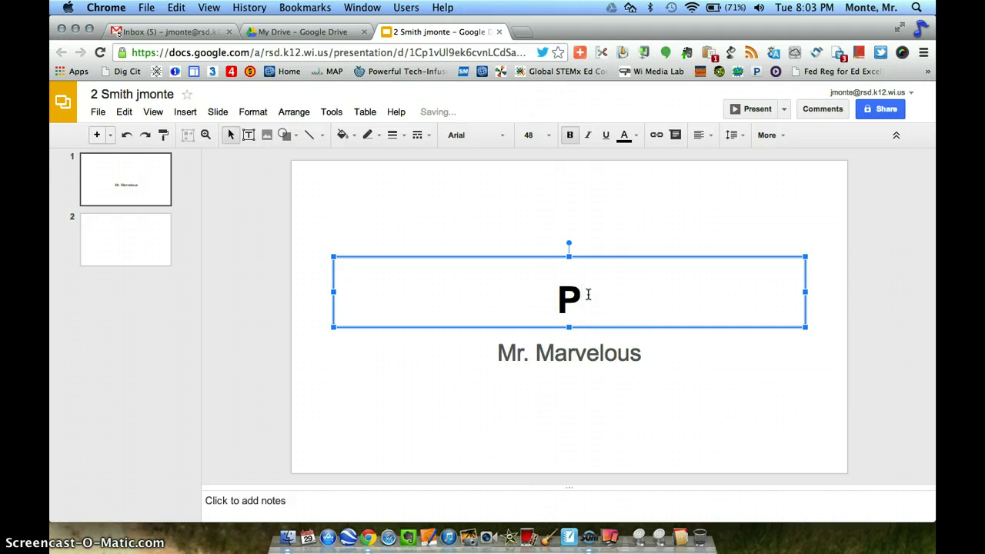
pyautogui.write('oisi')
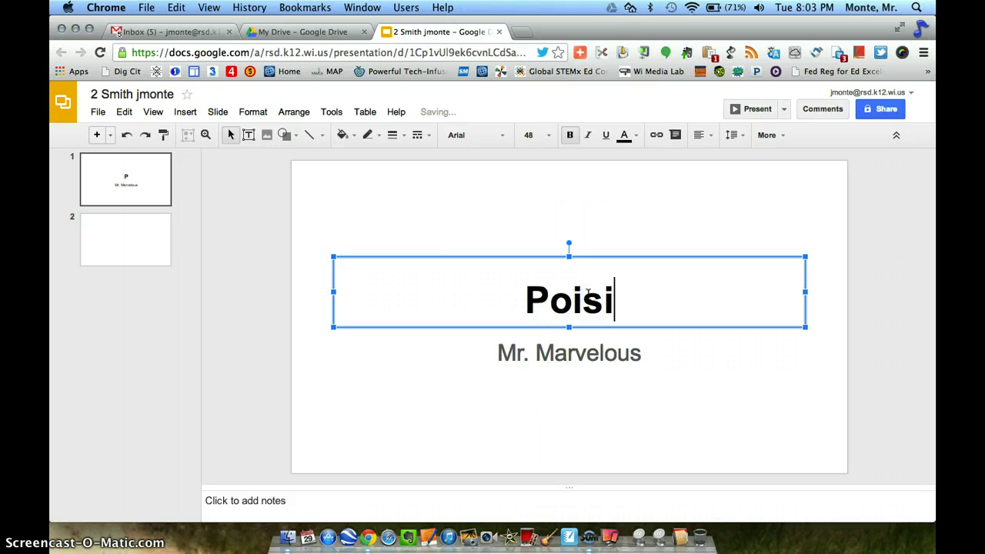
pyautogui.write('nous Frogs')
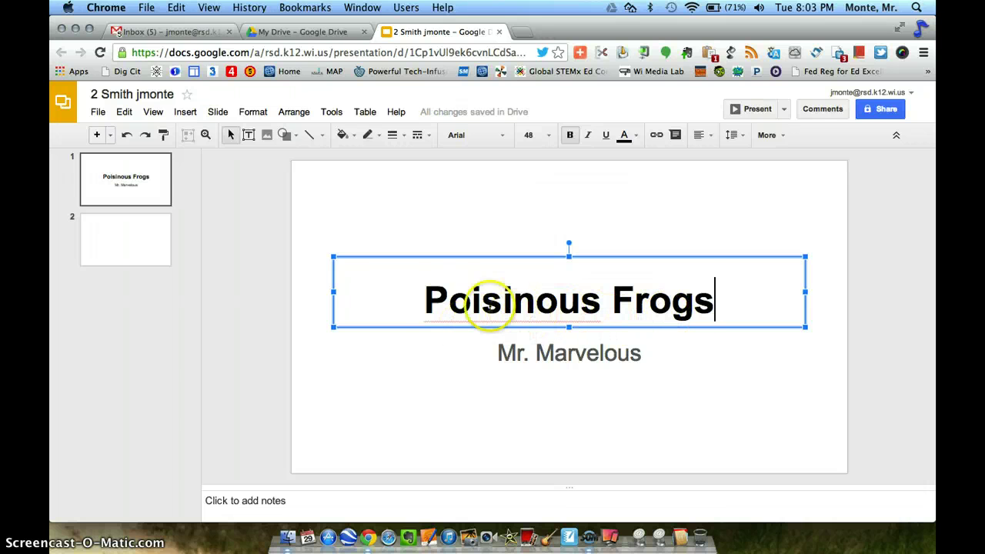
pyautogui.click(496, 304)
pyautogui.press('End')
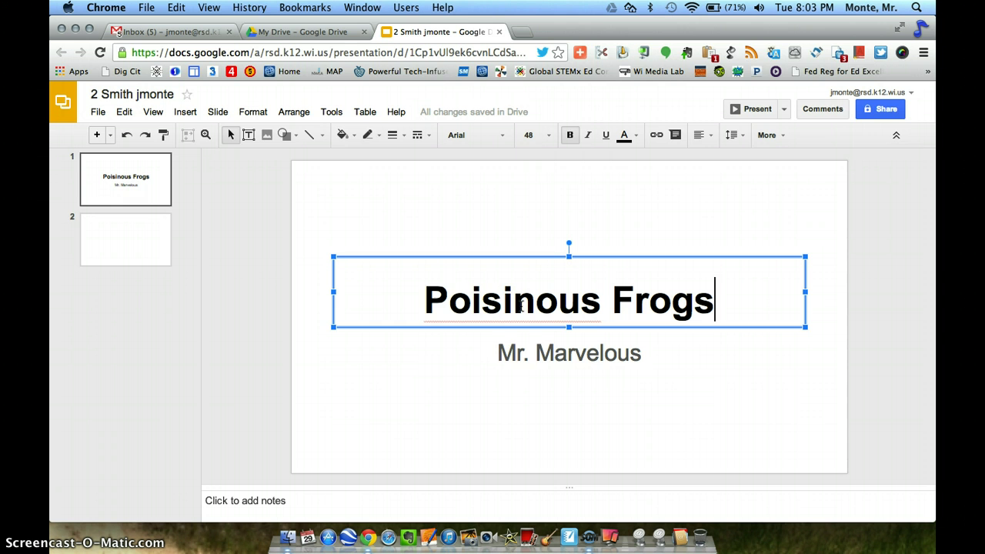
pyautogui.click(492, 334)
pyautogui.rightClick(496, 308)
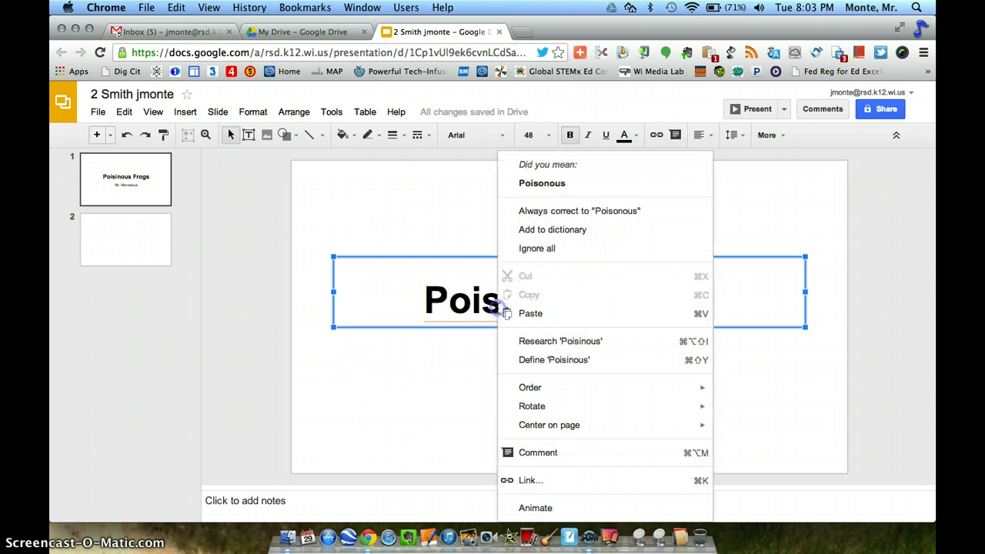
pyautogui.click(562, 185)
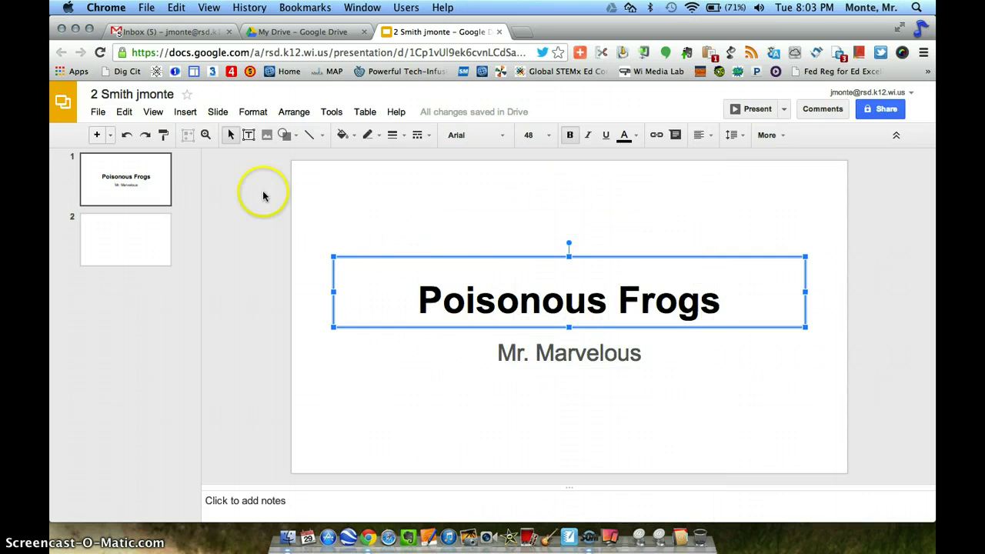
# Step: With blank slide 2 selected, open the Research panel from the Tools menu
pyautogui.click(123, 230)
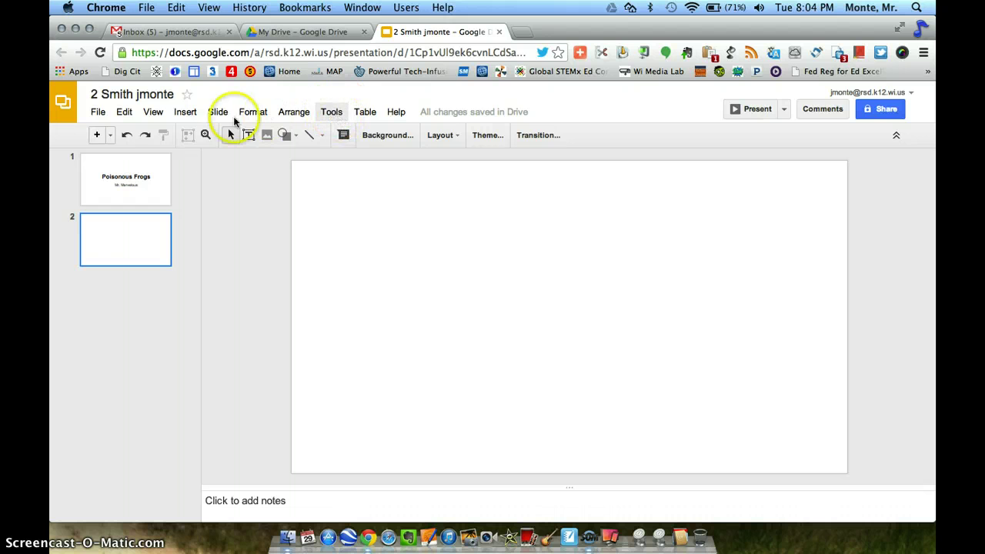
pyautogui.click(333, 115)
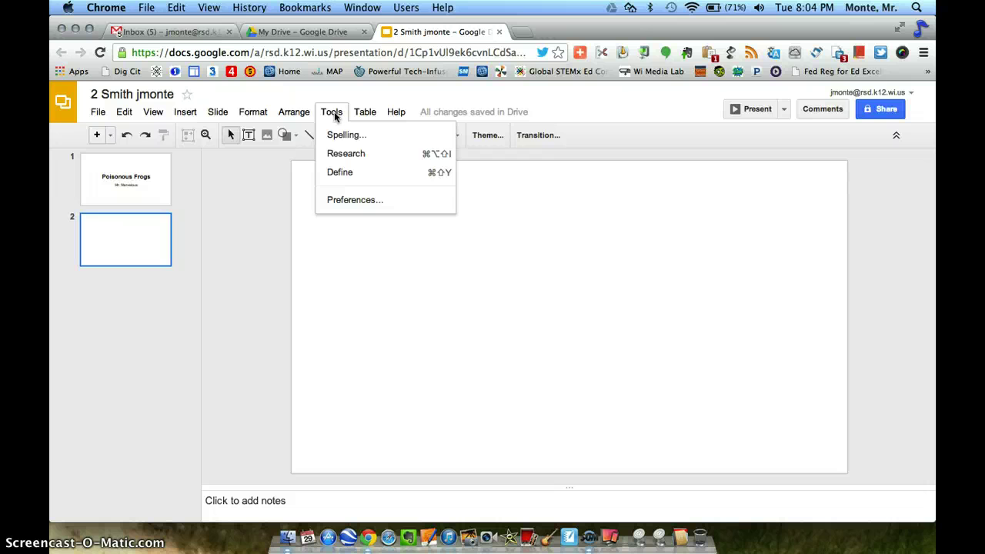
pyautogui.click(351, 154)
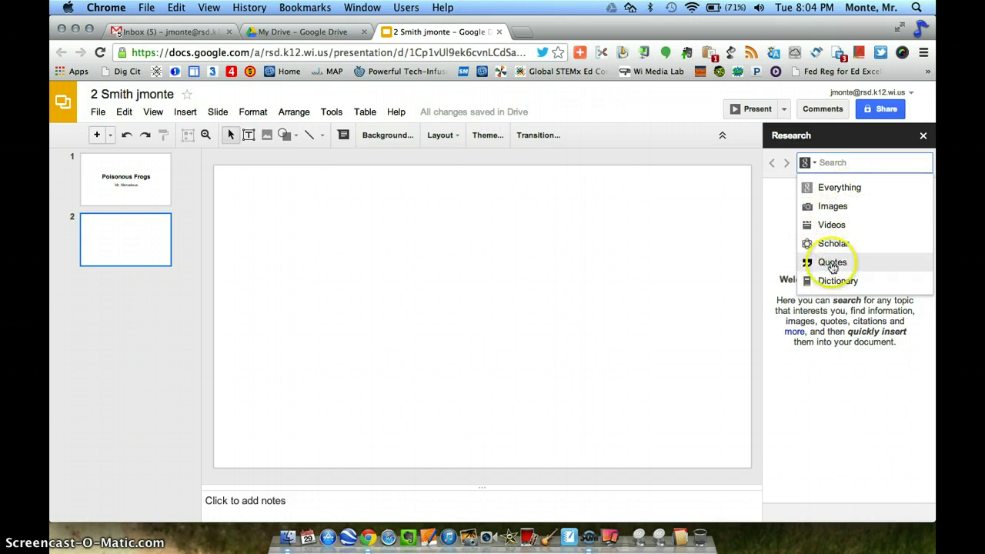
# Step: Filter Research results to 'Free to use, share or modify, even commercially'
pyautogui.click(776, 239)
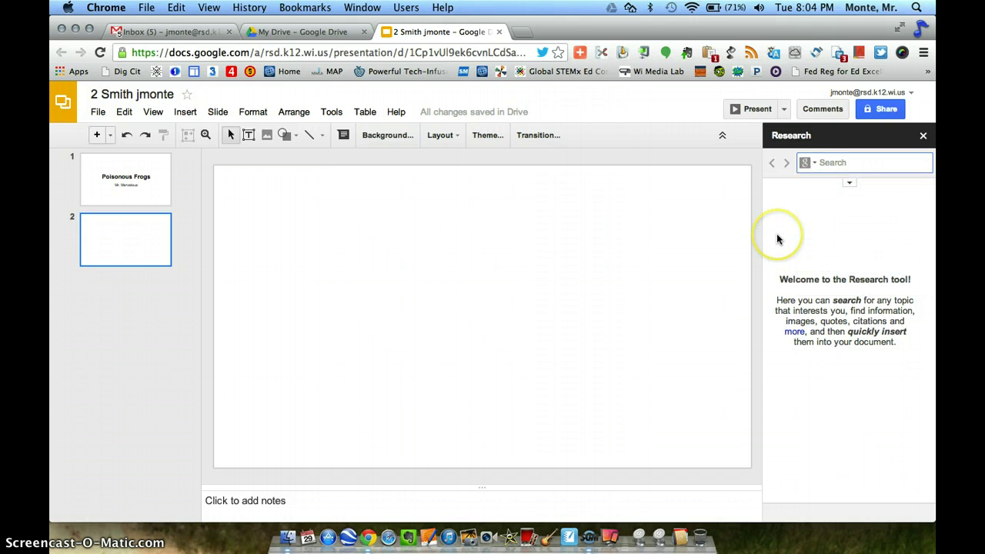
pyautogui.click(850, 187)
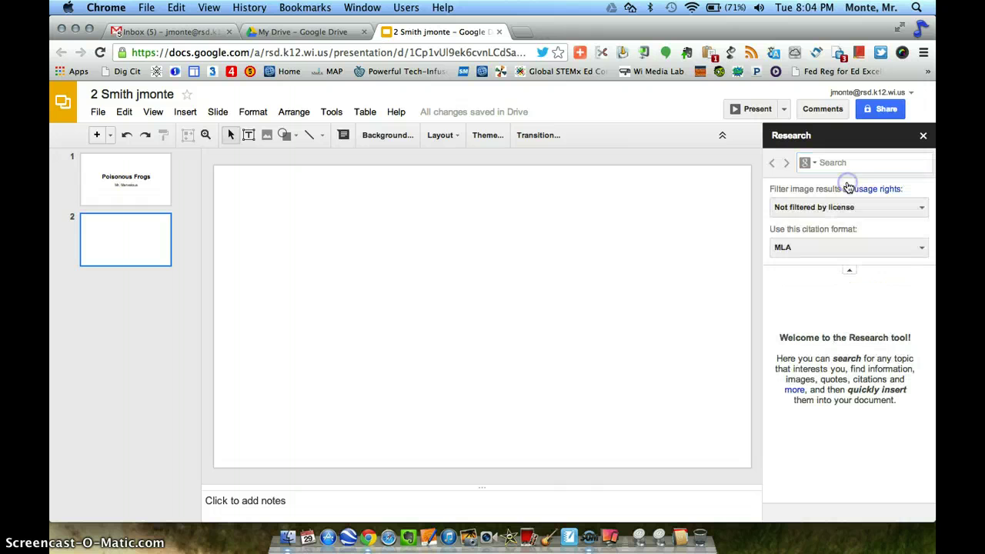
pyautogui.click(820, 210)
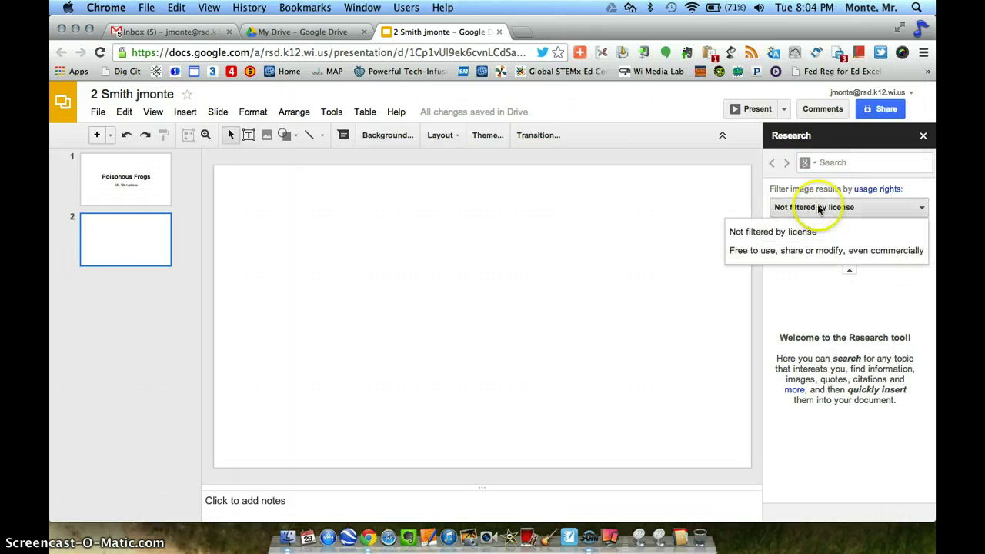
pyautogui.click(769, 250)
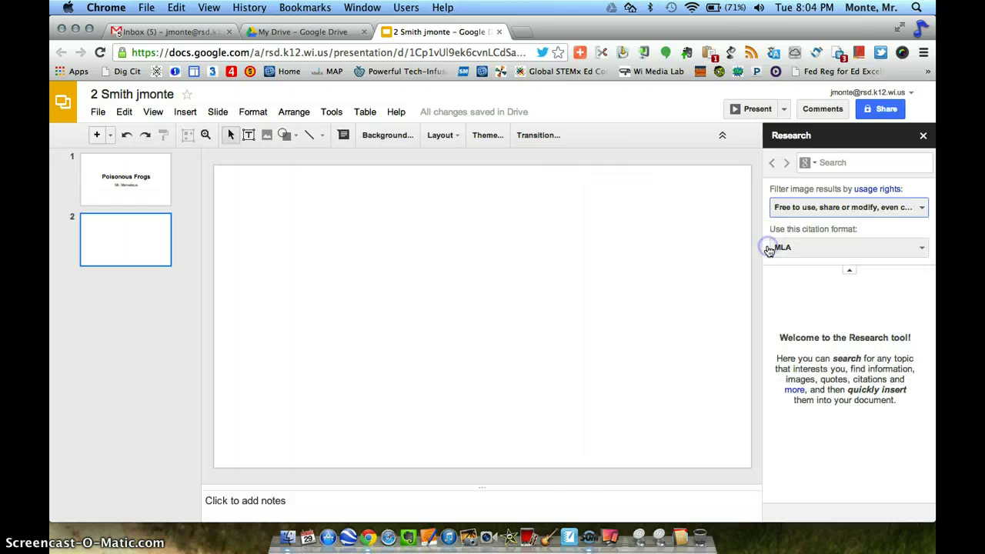
pyautogui.click(805, 163)
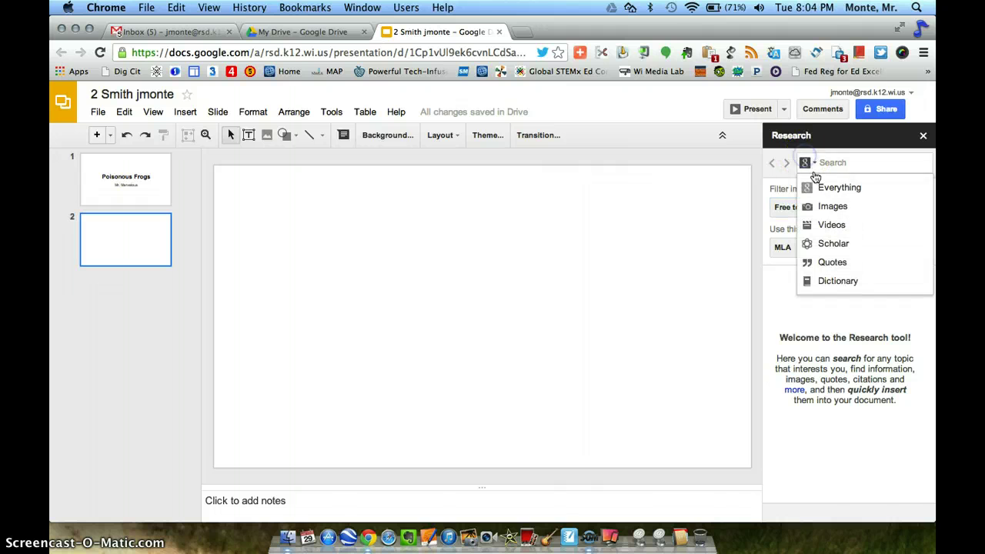
# Step: Search Research images for 'poison frog' and drag the blue frog photo onto slide 2
pyautogui.click(847, 209)
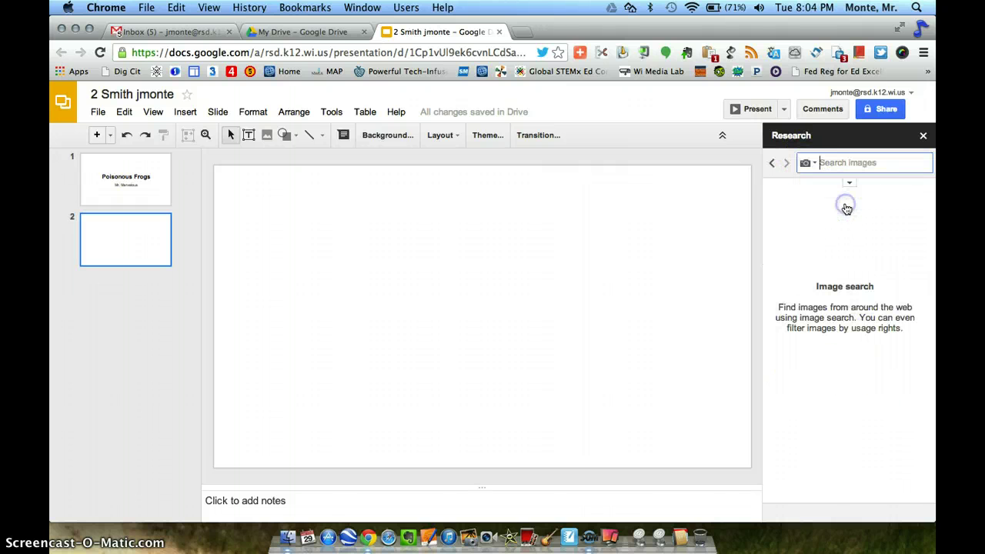
pyautogui.write('poison ')
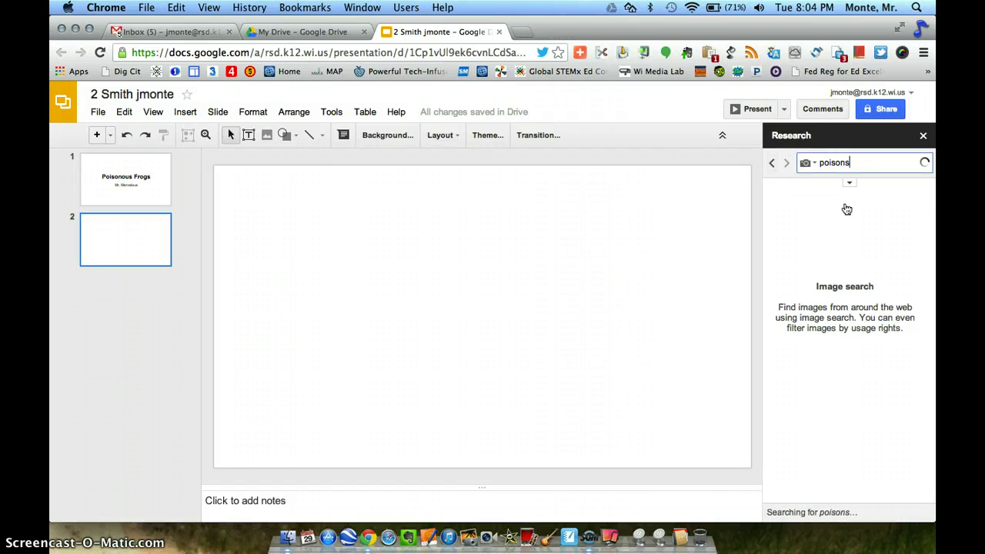
pyautogui.write('frog')
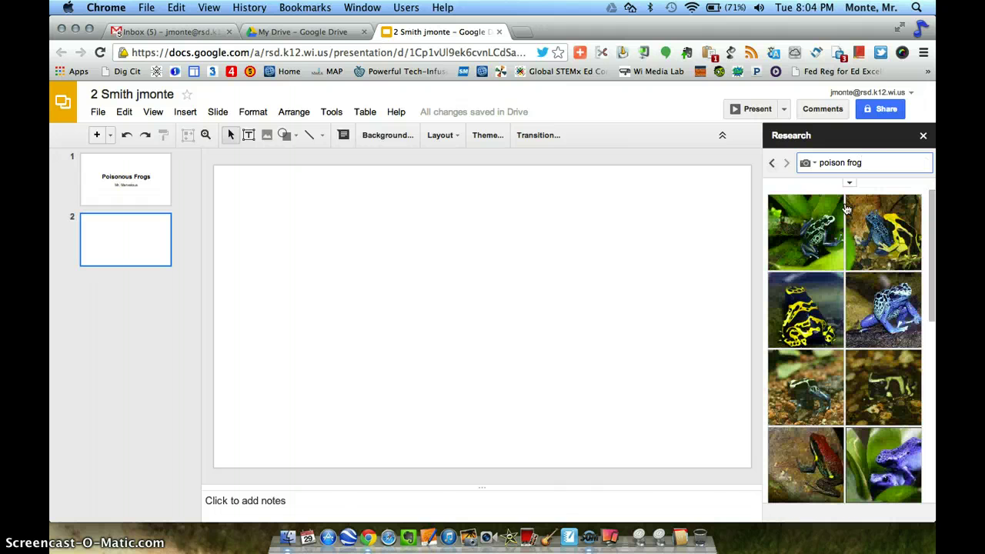
pyautogui.moveTo(854, 398)
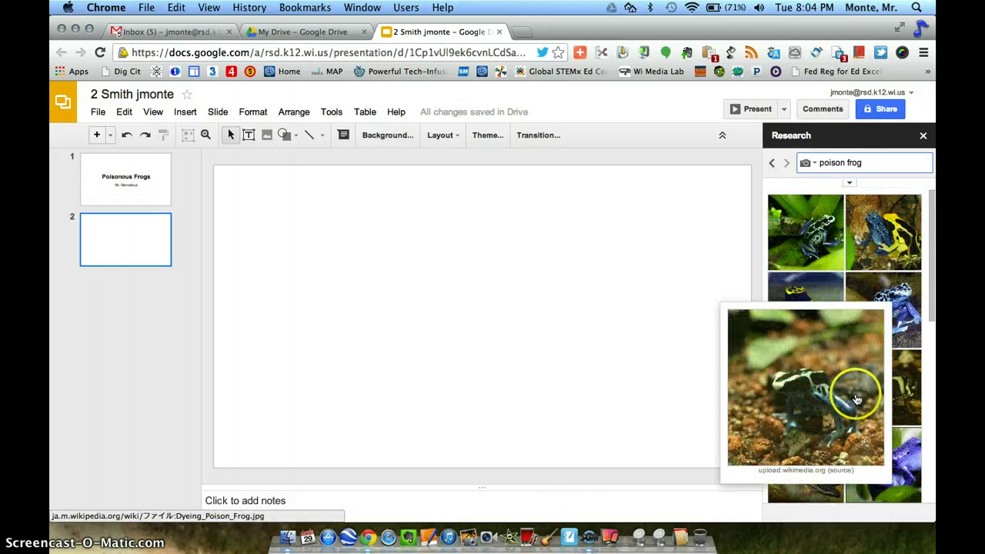
pyautogui.scroll(-5, 856, 399)
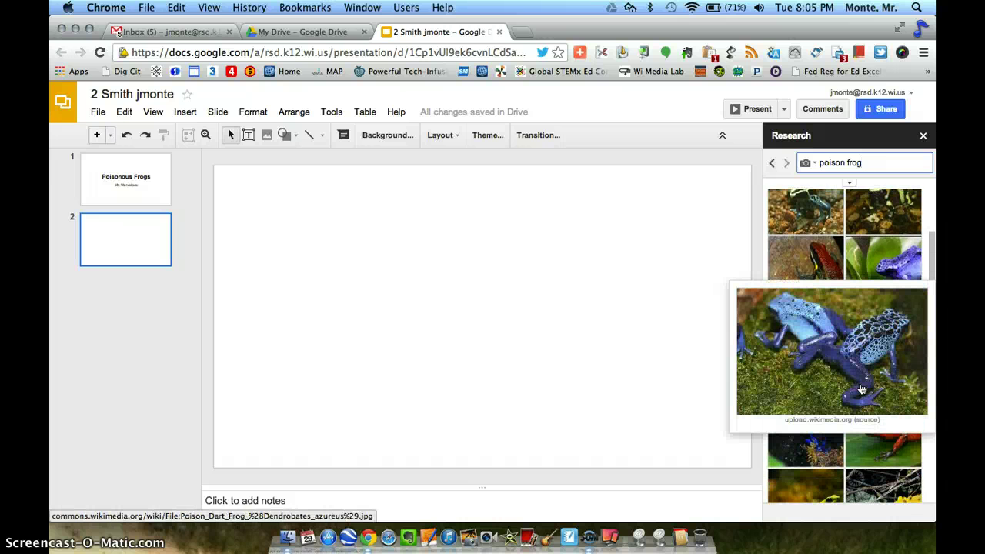
pyautogui.click(857, 359)
pyautogui.moveTo(845, 364); pyautogui.dragTo(608, 371)
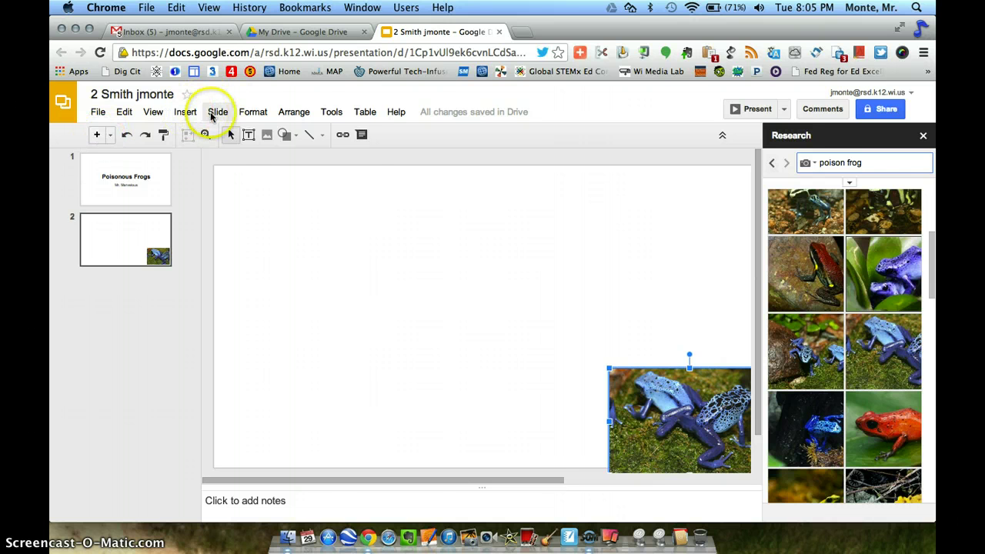
# Step: Add a new slide 3 with the Blank layout after the blue frog slide
pyautogui.click(213, 114)
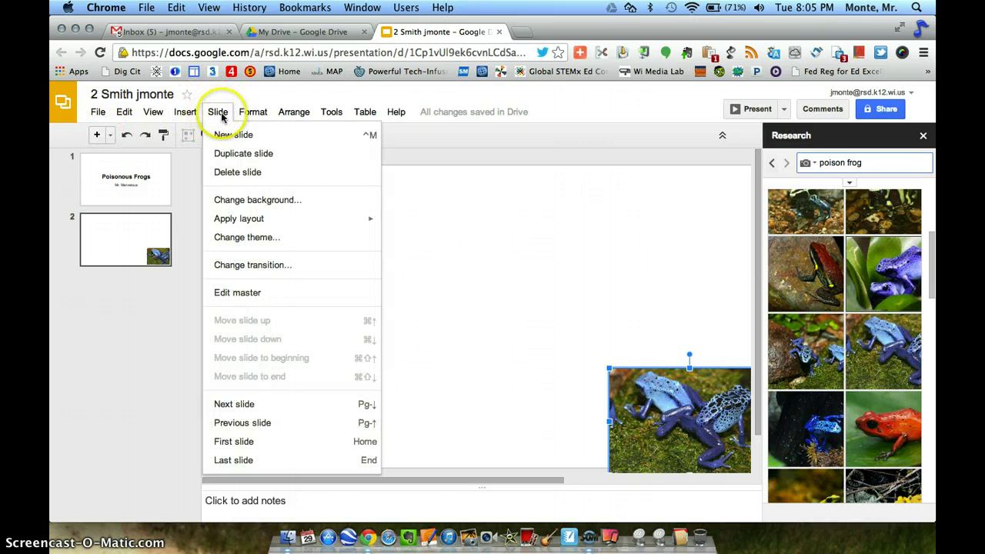
pyautogui.moveTo(258, 127)
pyautogui.moveTo(215, 117)
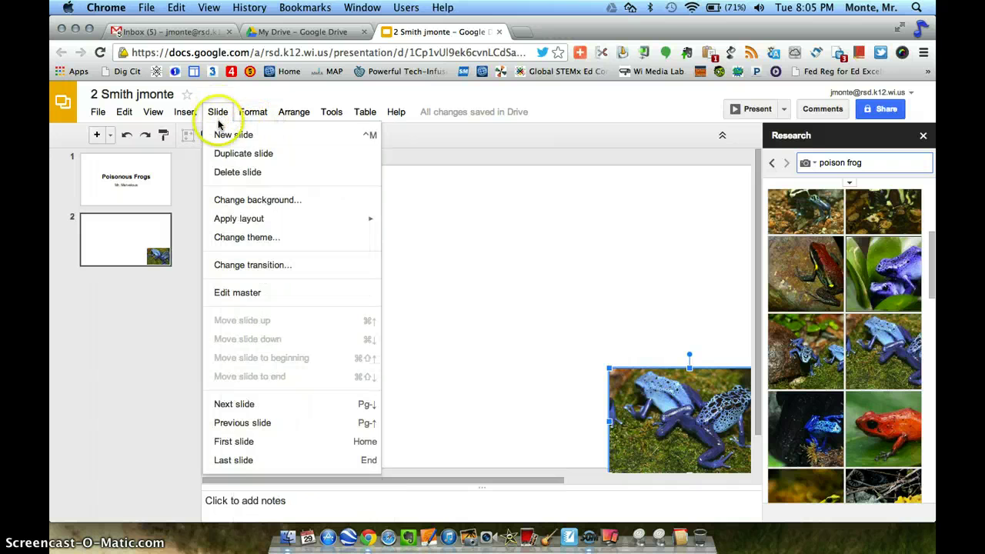
pyautogui.click(110, 136)
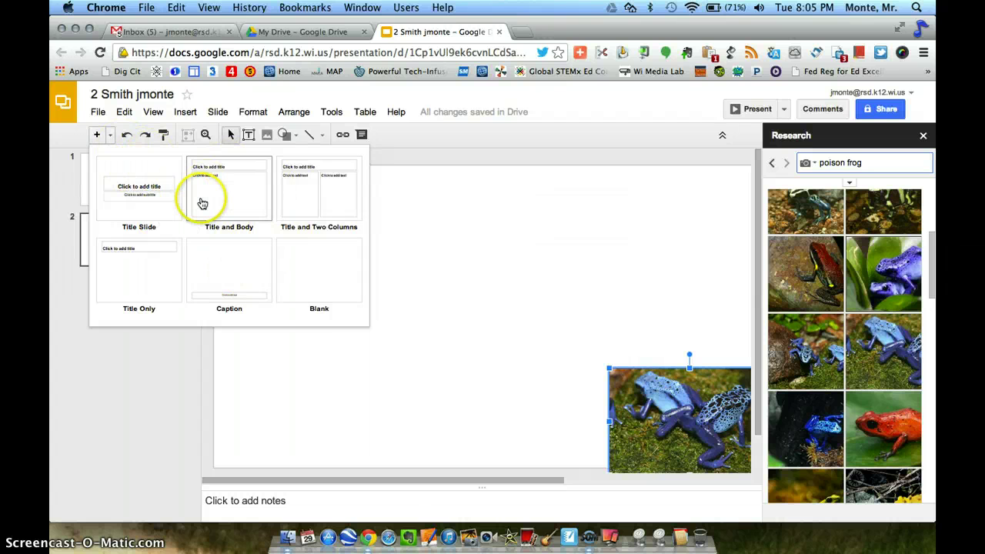
pyautogui.click(323, 277)
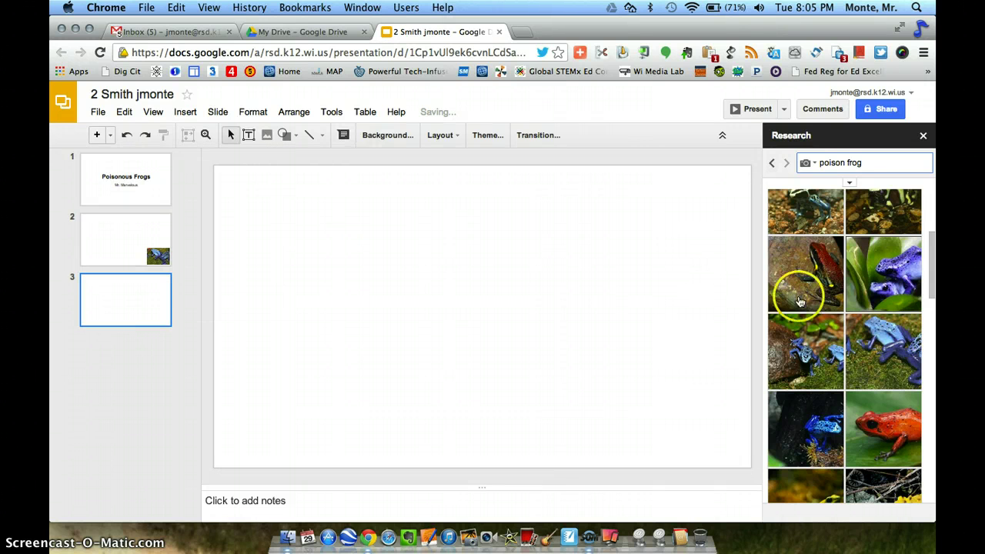
# Step: Drag the red poison frog image onto slide 3 and nudge it into the bottom-right corner
pyautogui.moveTo(810, 289)
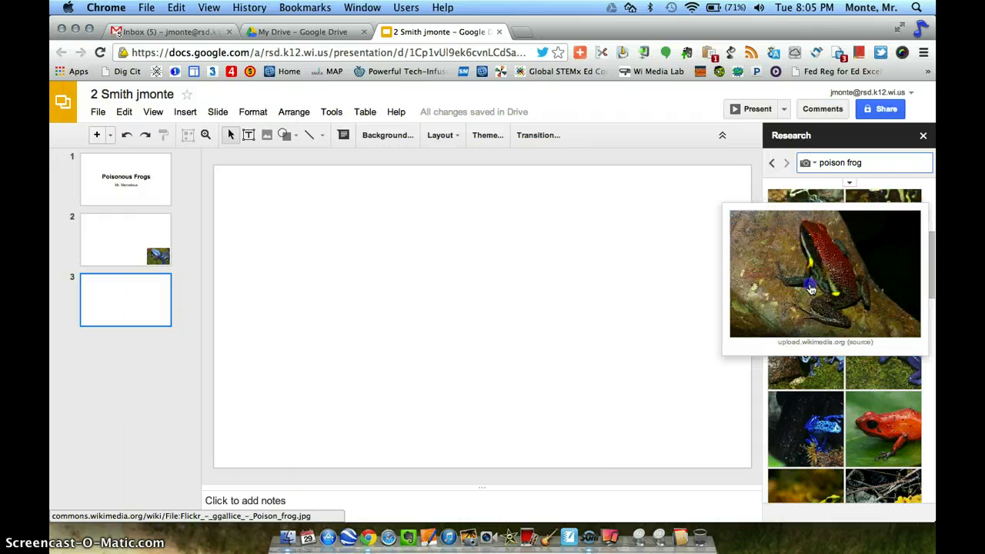
pyautogui.moveTo(811, 288); pyautogui.dragTo(581, 351)
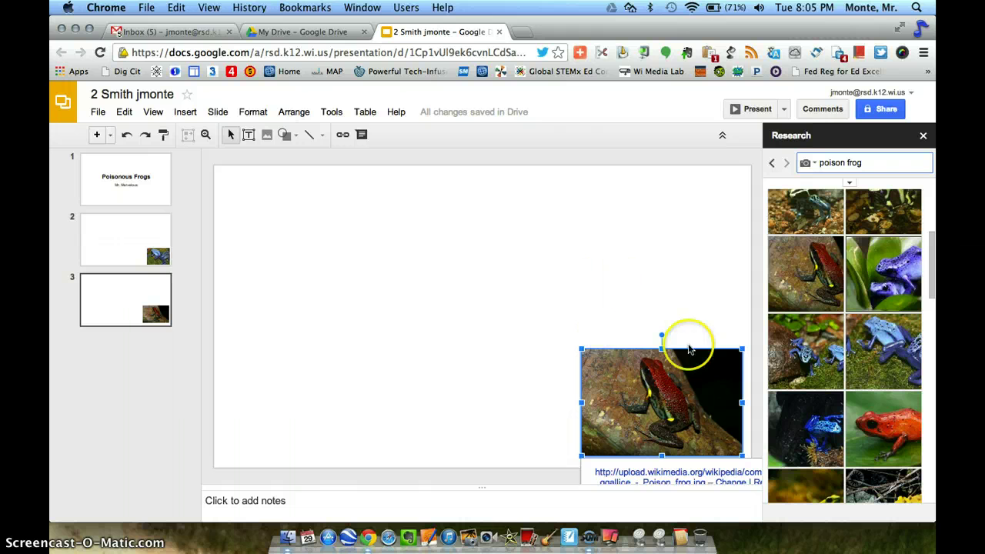
pyautogui.moveTo(624, 367); pyautogui.dragTo(627, 379)
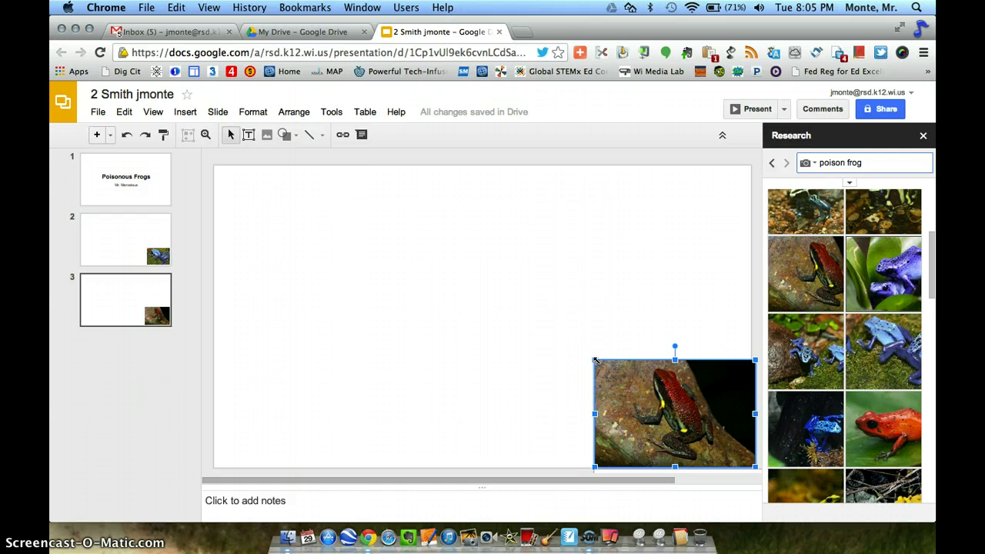
# Step: Stretch the red frog image to the slide's left edge, then undo the distorted result
pyautogui.click(670, 346)
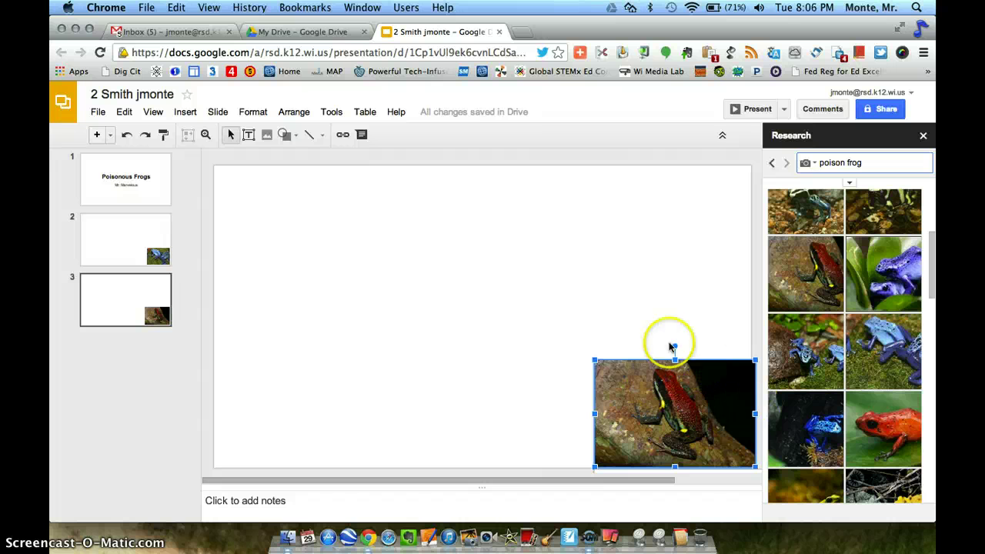
pyautogui.click(649, 438)
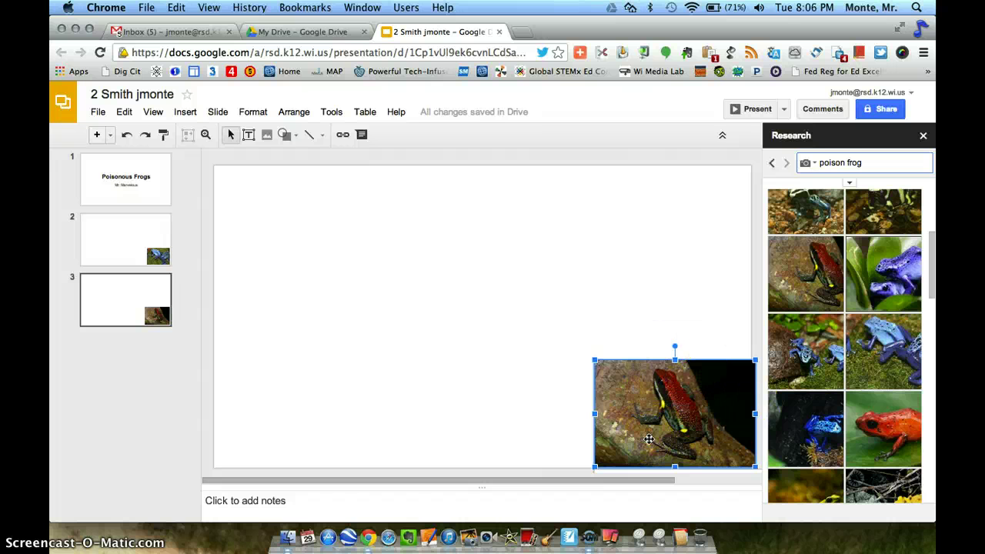
pyautogui.click(704, 418)
pyautogui.click(674, 378)
pyautogui.click(675, 352)
pyautogui.click(721, 391)
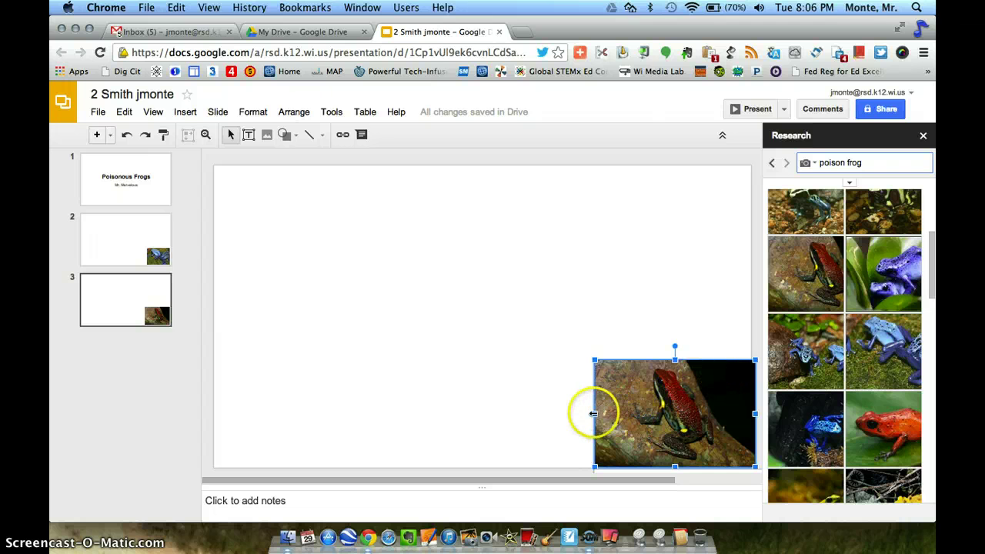
pyautogui.moveTo(594, 414); pyautogui.dragTo(210, 416)
pyautogui.click(501, 403)
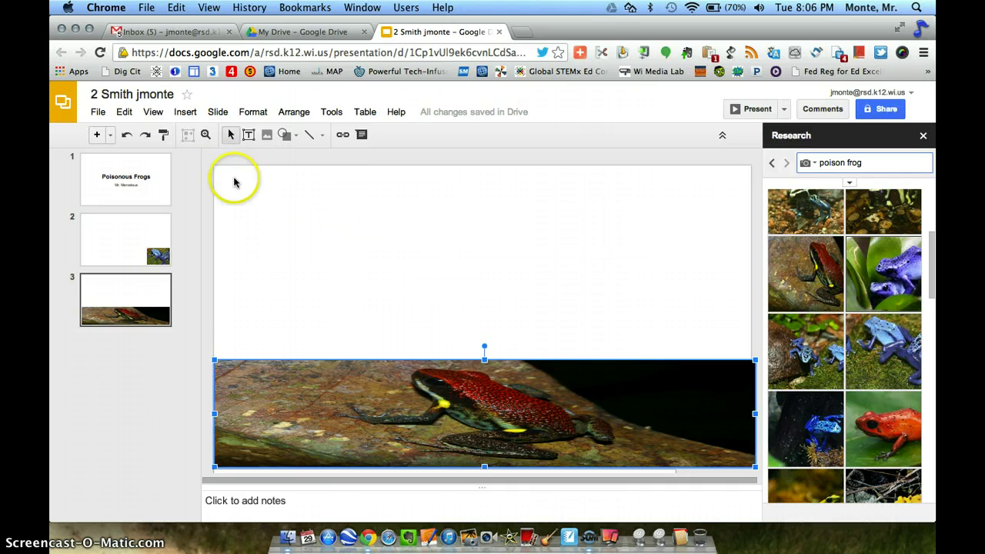
pyautogui.click(128, 137)
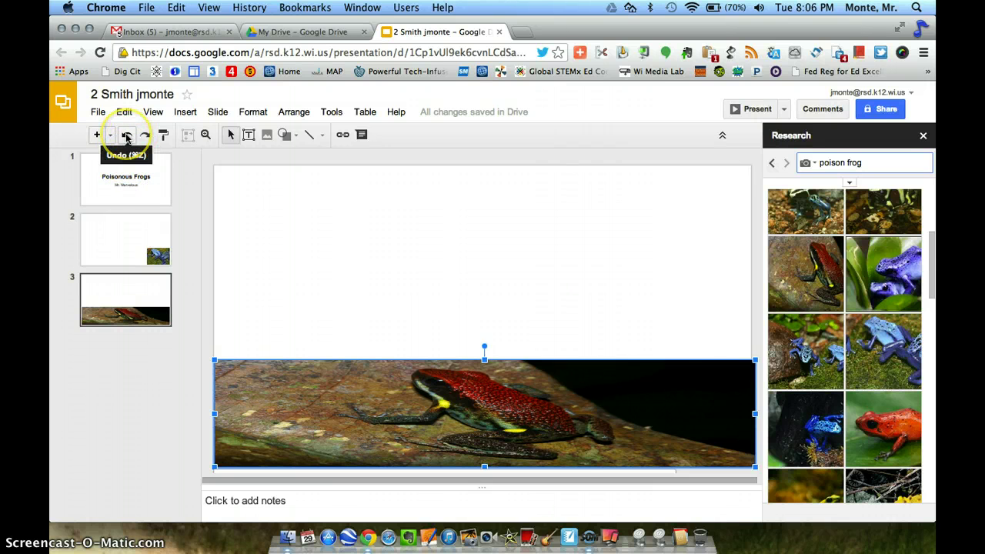
pyautogui.click(128, 136)
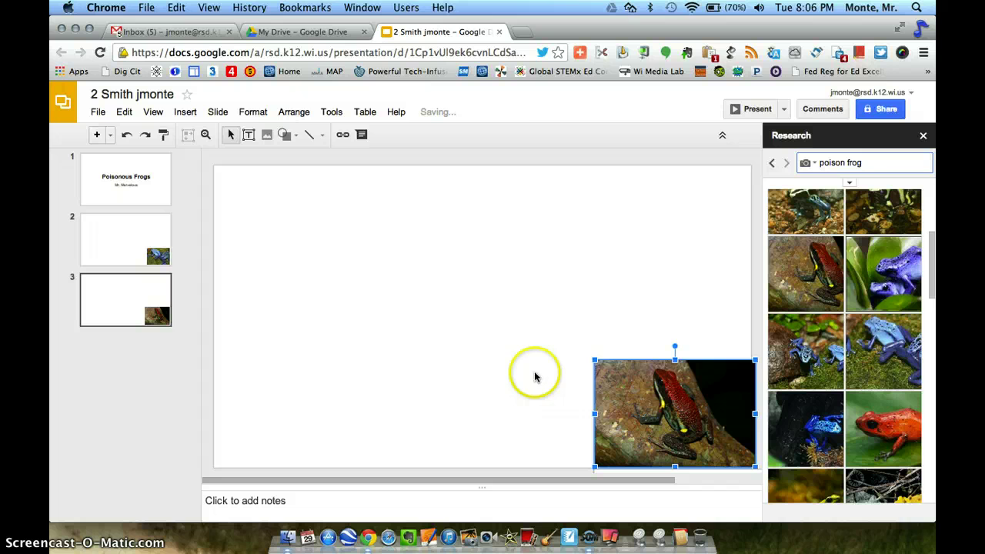
# Step: Enlarge the red frog photo proportionally from its corner and position it to fill slide 3
pyautogui.click(594, 360)
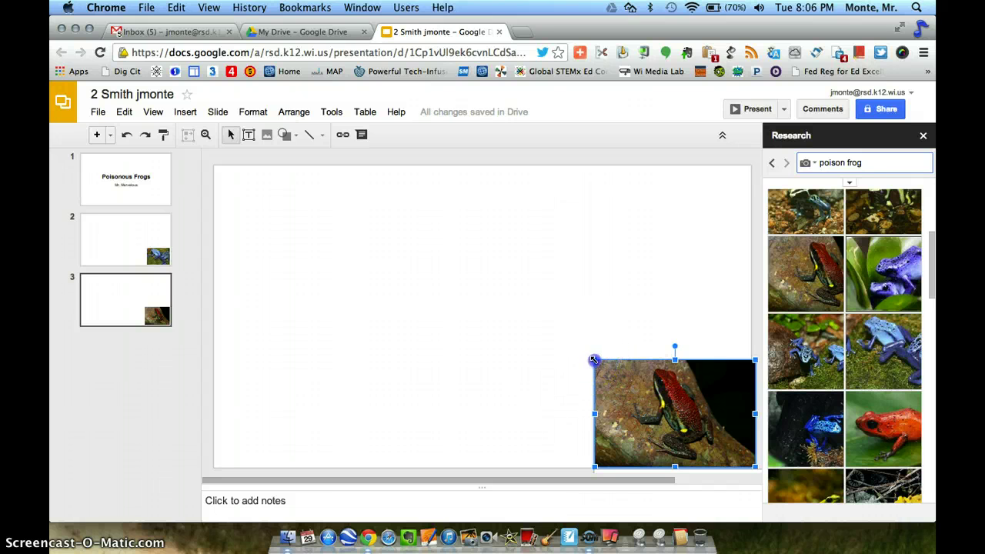
pyautogui.moveTo(594, 360); pyautogui.dragTo(214, 185)
pyautogui.click(422, 265)
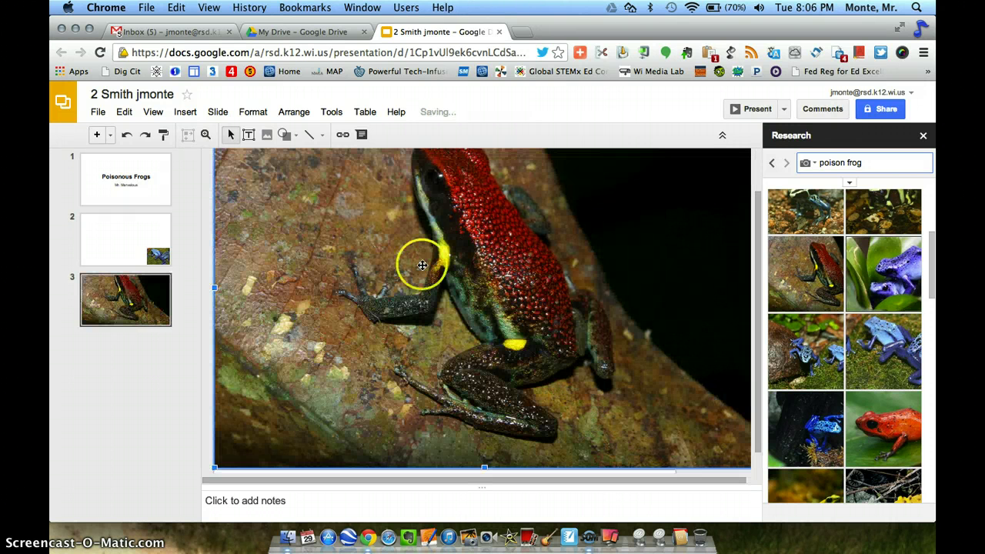
pyautogui.moveTo(423, 265); pyautogui.dragTo(419, 298)
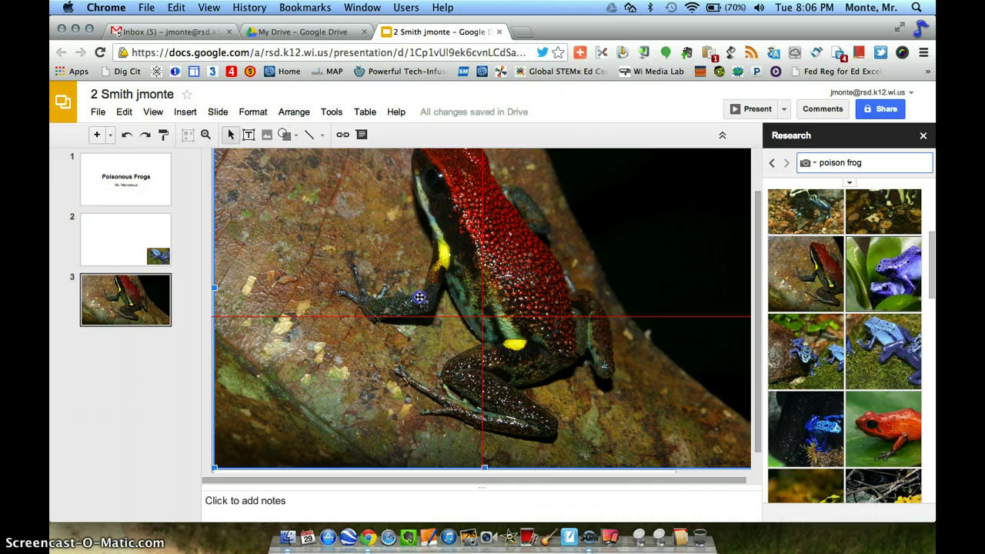
pyautogui.moveTo(420, 298); pyautogui.dragTo(419, 297)
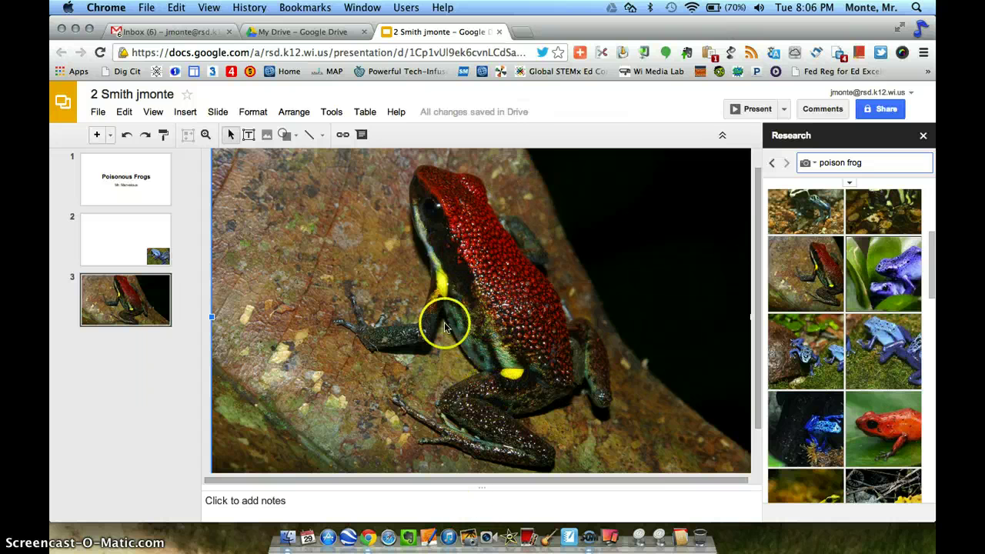
pyautogui.click(427, 292)
pyautogui.moveTo(426, 297)
pyautogui.mouseDown()
pyautogui.moveTo(430, 321)
pyautogui.moveTo(428, 303)
pyautogui.mouseUp()
pyautogui.click(434, 227)
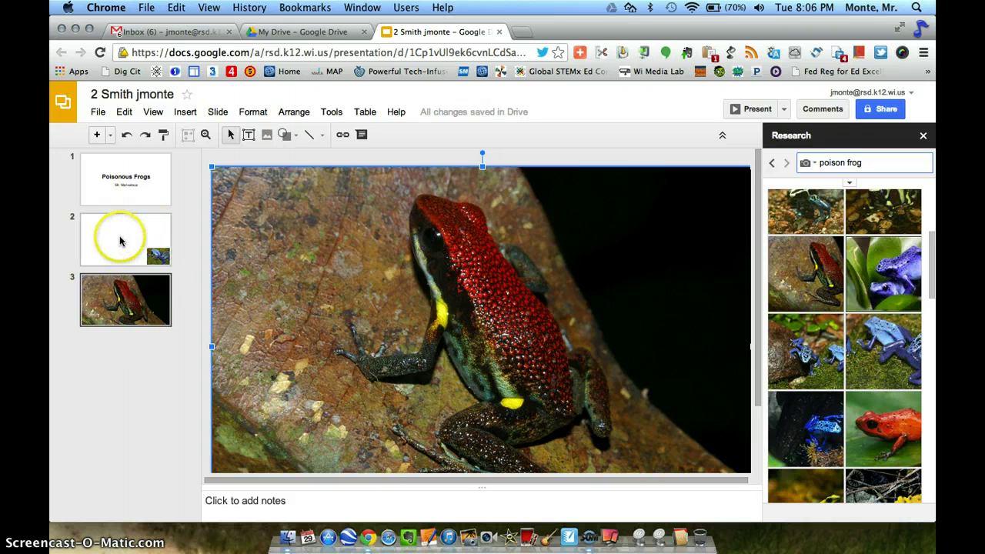
# Step: On slide 2, enlarge the blue frog photo from its corner and align it to cover the slide
pyautogui.click(127, 238)
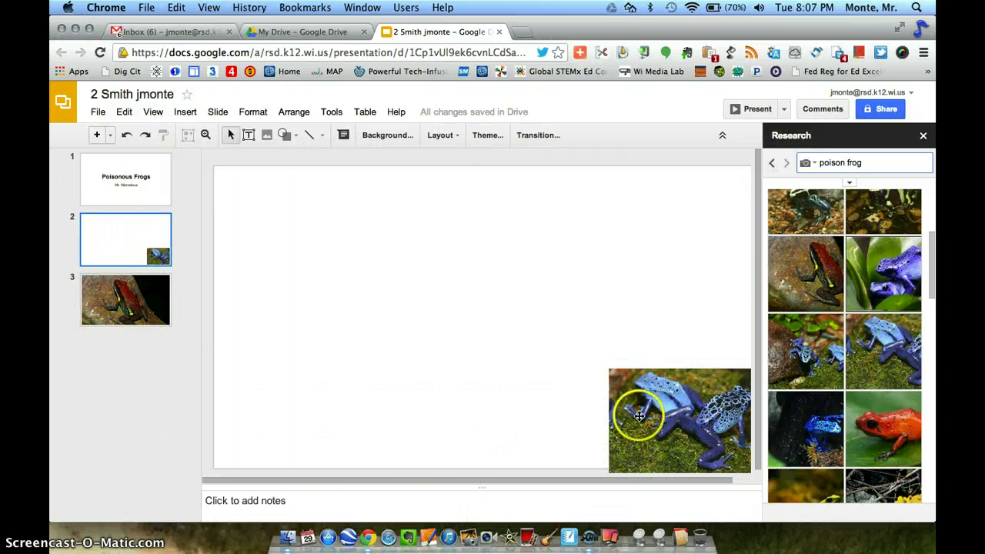
pyautogui.moveTo(658, 405); pyautogui.dragTo(629, 397)
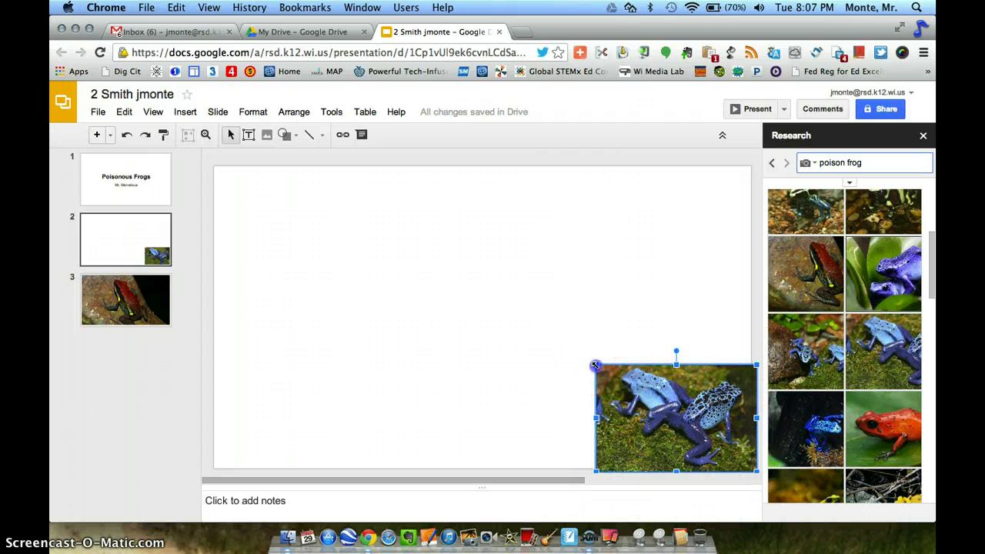
pyautogui.moveTo(596, 366); pyautogui.dragTo(212, 219)
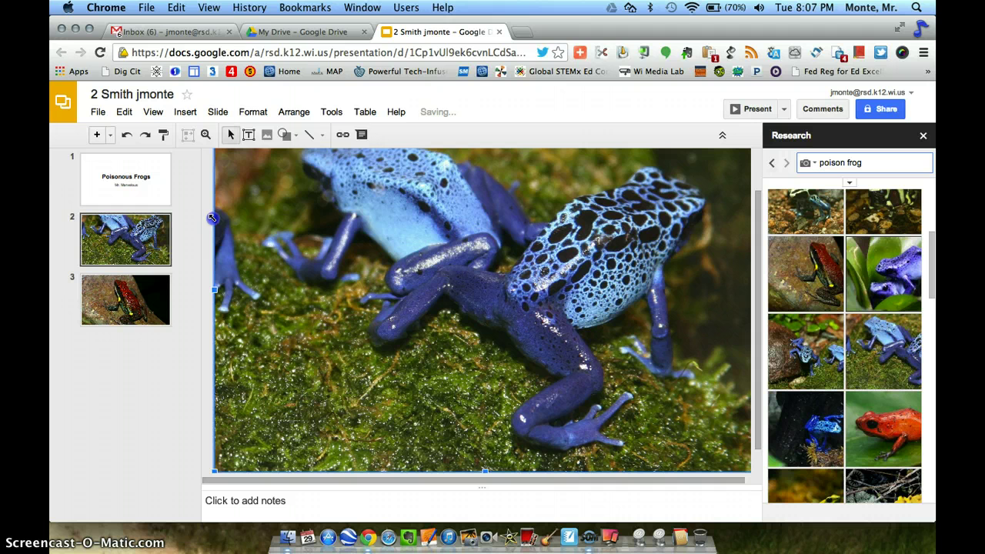
pyautogui.moveTo(422, 223); pyautogui.dragTo(416, 164)
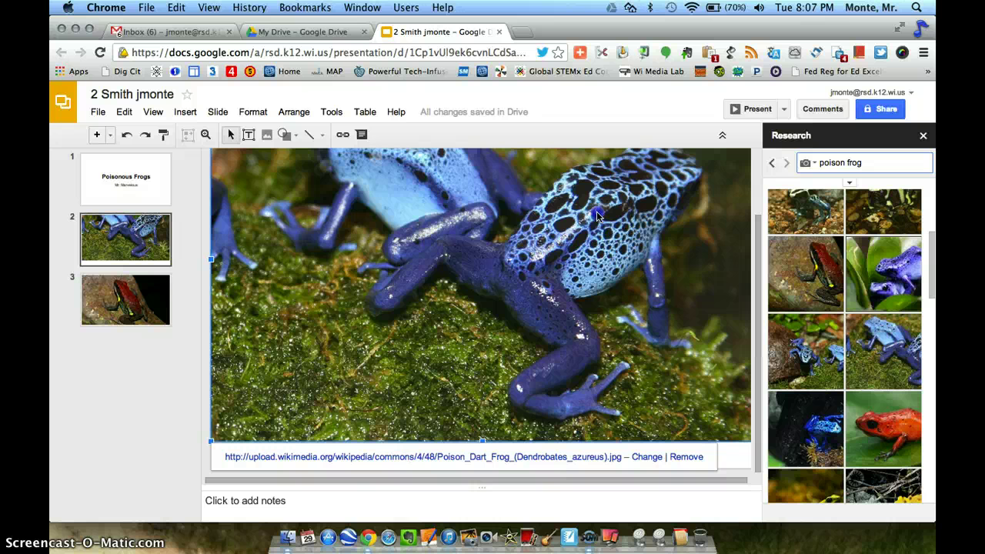
pyautogui.moveTo(601, 300); pyautogui.dragTo(605, 323)
pyautogui.moveTo(519, 244); pyautogui.dragTo(511, 211)
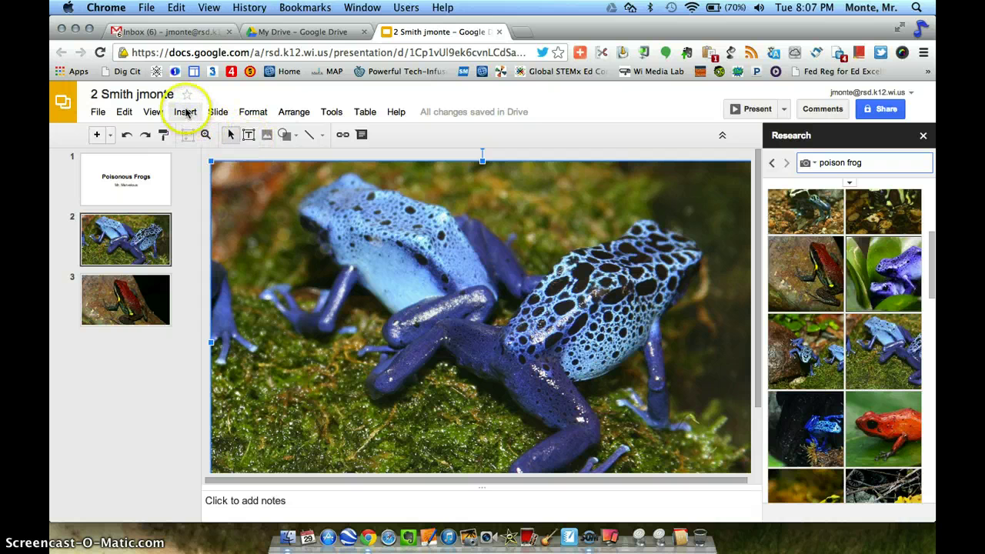
# Step: Insert a caption text box near the top of slide 2 reading 'Blue Poisonous Frogs'
pyautogui.click(185, 113)
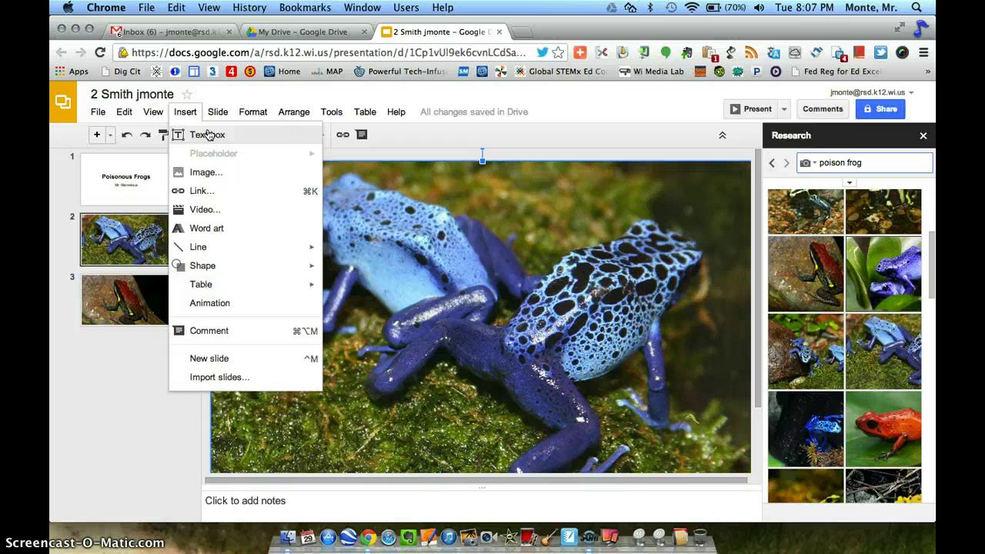
pyautogui.click(207, 136)
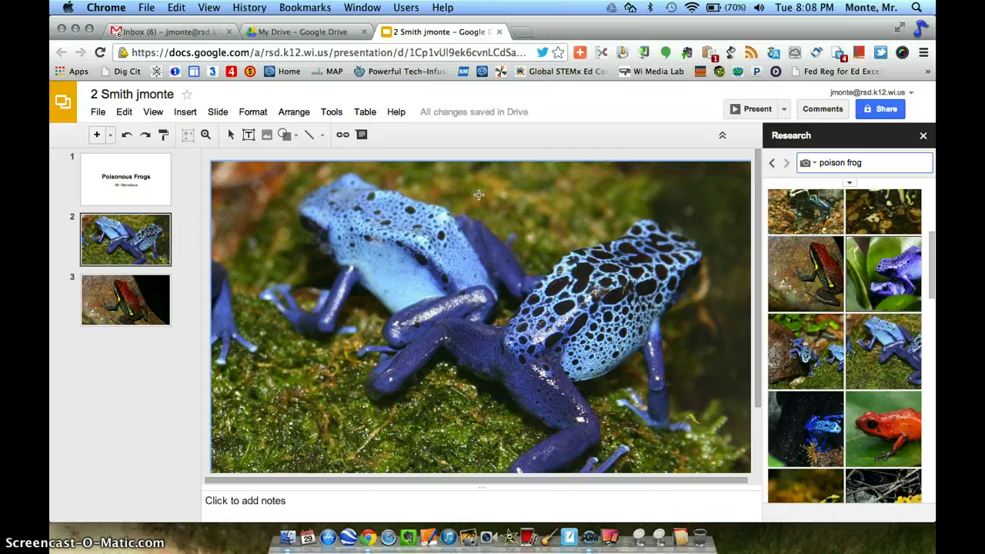
pyautogui.moveTo(478, 194); pyautogui.dragTo(465, 194)
pyautogui.moveTo(681, 225); pyautogui.dragTo(681, 225)
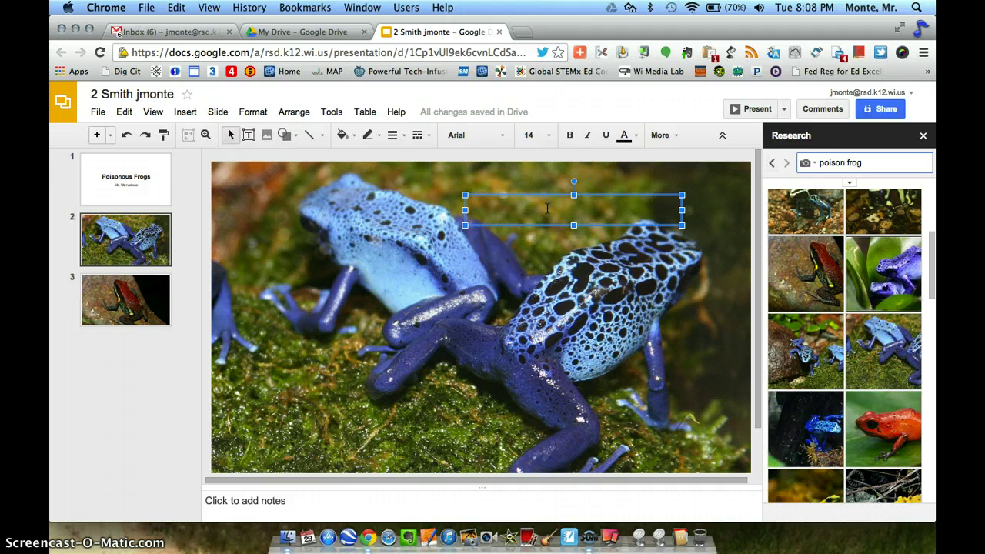
pyautogui.write('Blue Poisonous Frogs')
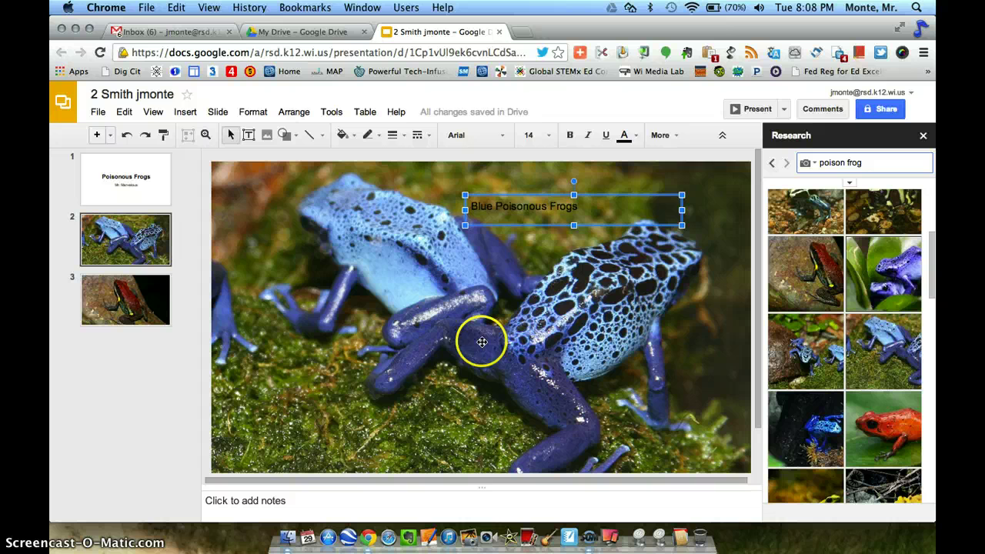
# Step: Select the whole 'Blue Poisonous Frogs' line inside the caption text box
pyautogui.click(445, 392)
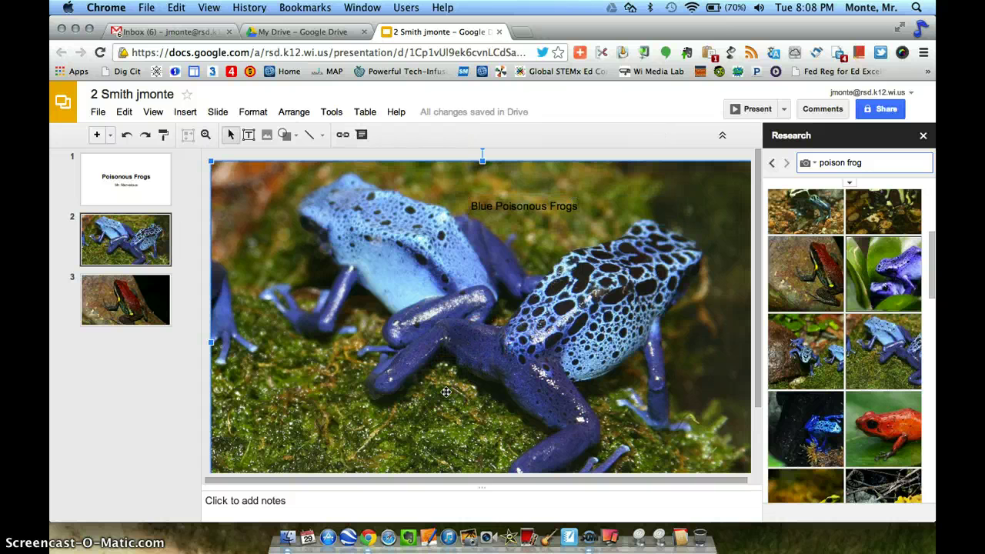
pyautogui.click(560, 210)
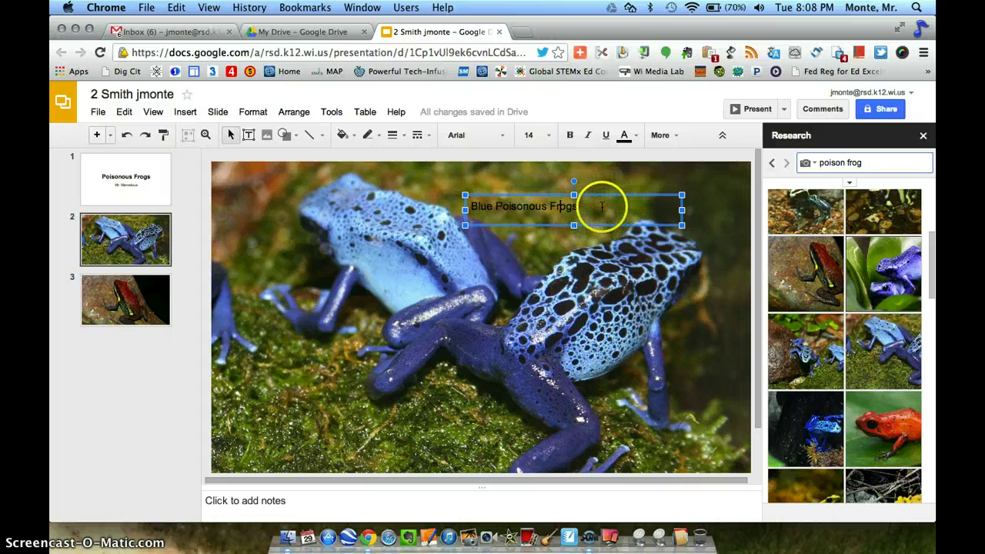
pyautogui.click(541, 207)
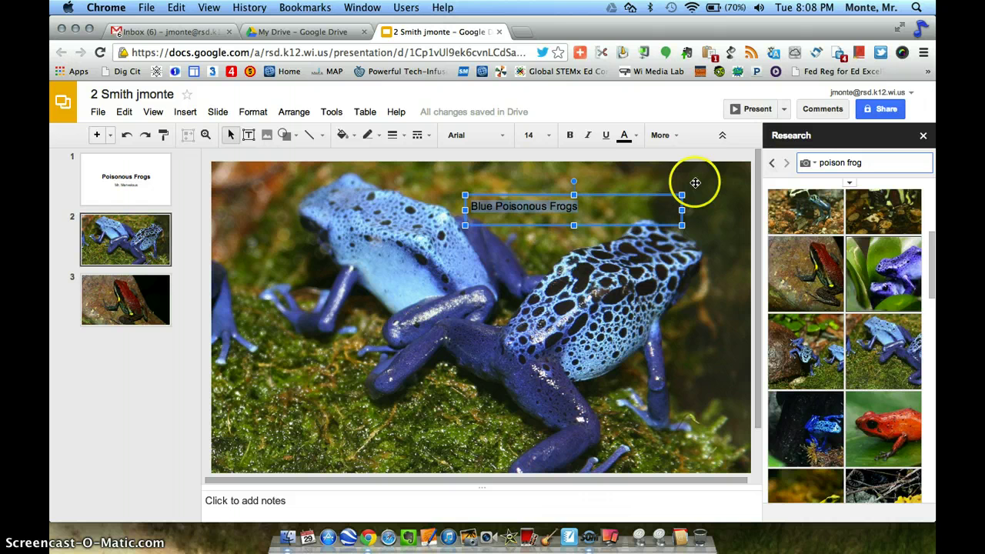
pyautogui.click(528, 248)
pyautogui.click(551, 209)
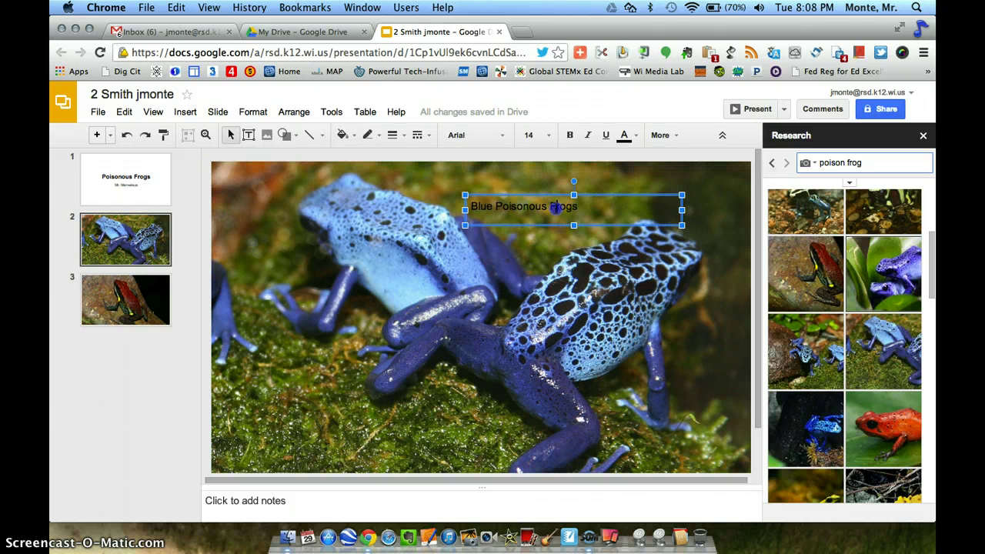
pyautogui.tripleClick(555, 207)
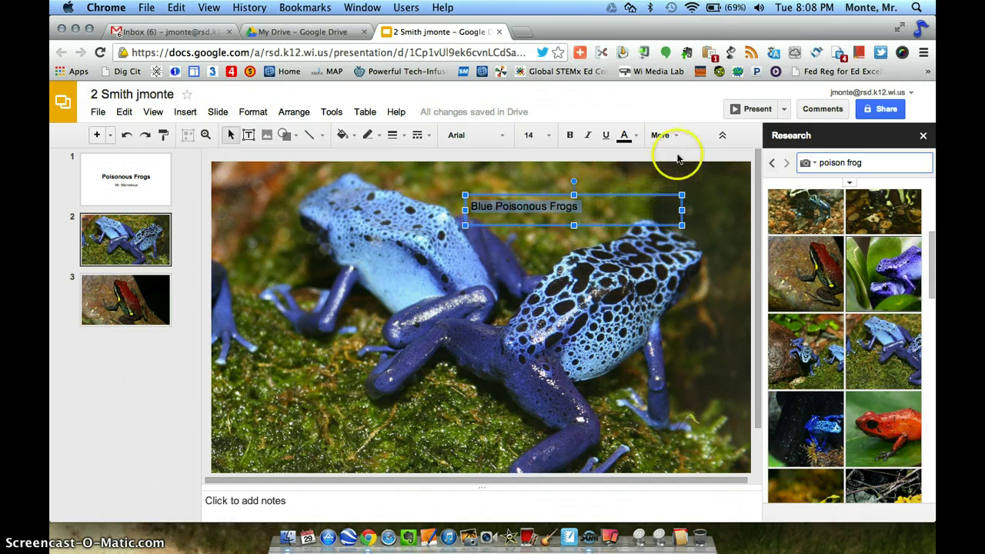
# Step: Set the Blue Poisonous Frogs caption to 24 pt and move its box slightly higher
pyautogui.click(549, 136)
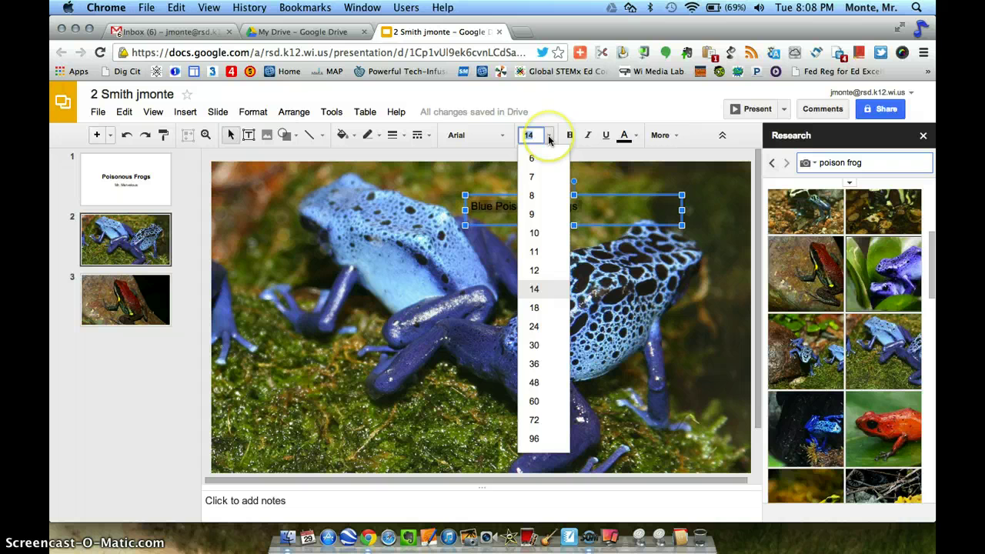
pyautogui.click(534, 326)
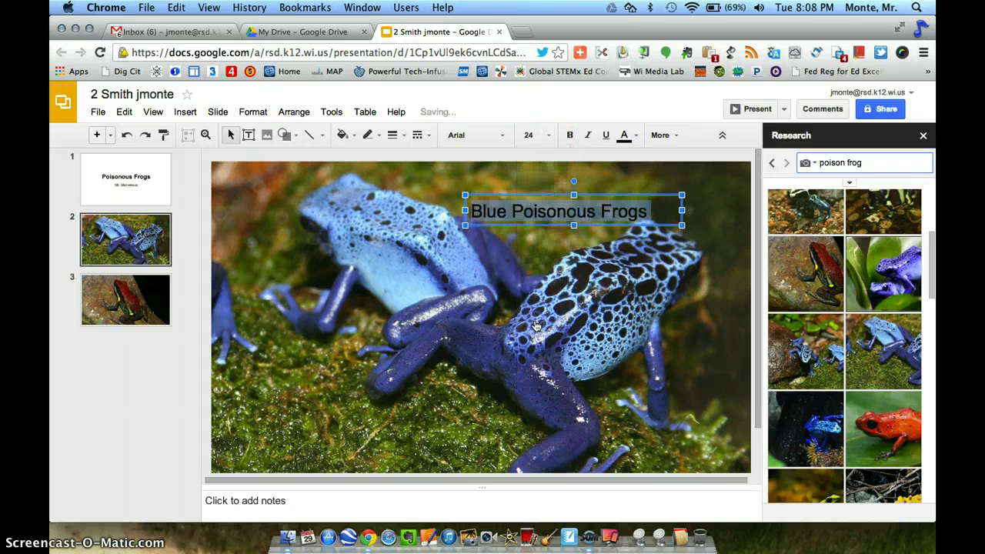
pyautogui.click(539, 199)
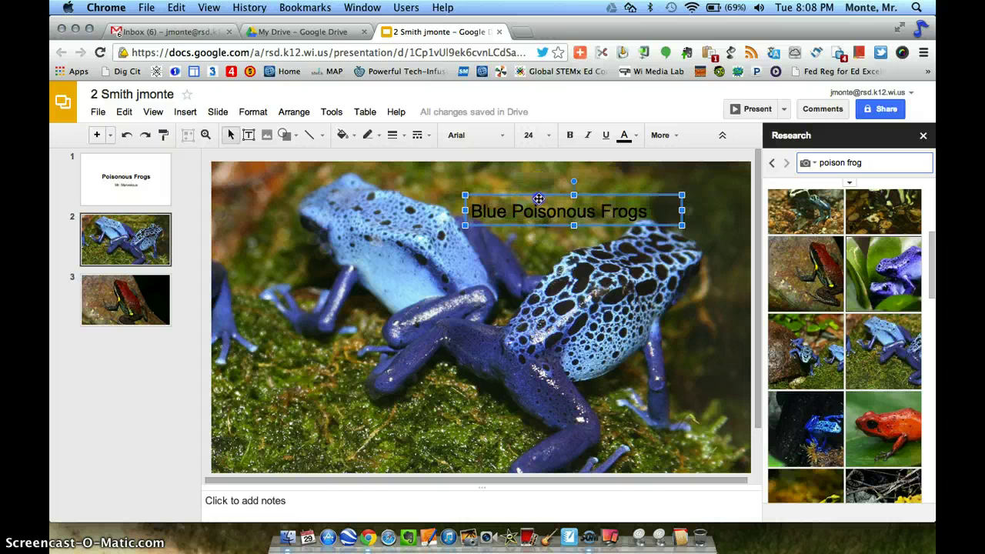
pyautogui.moveTo(540, 192); pyautogui.dragTo(540, 186)
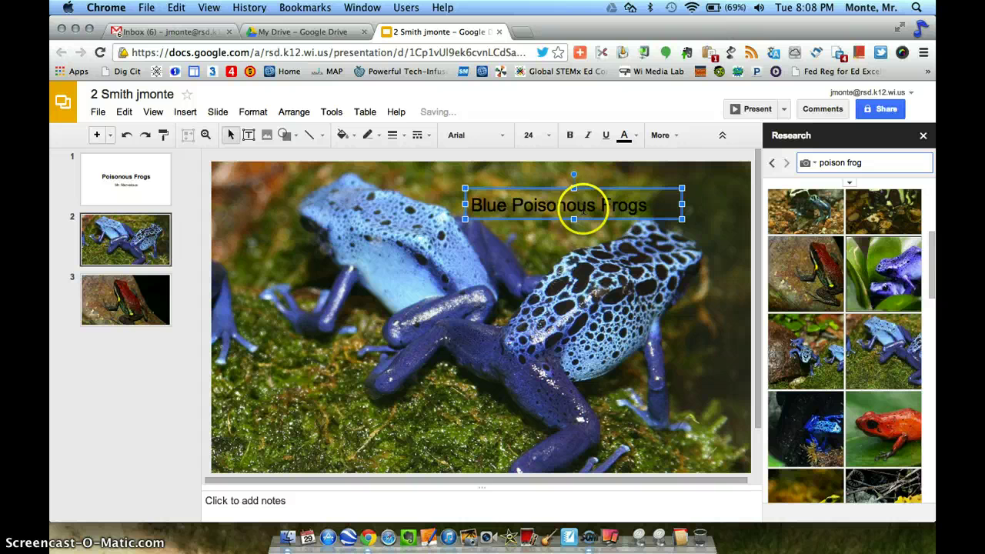
# Step: Recolour the whole caption text blue
pyautogui.tripleClick(583, 206)
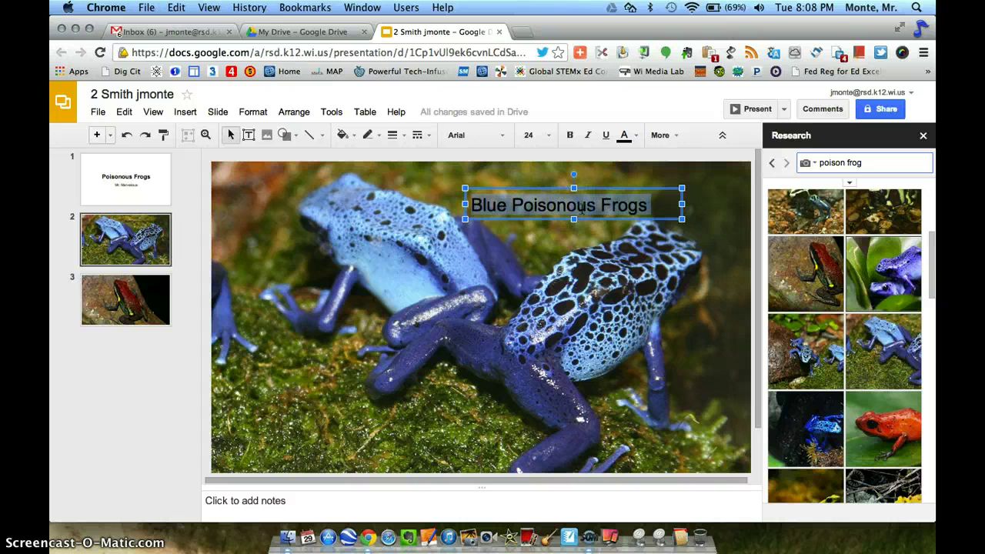
pyautogui.click(624, 134)
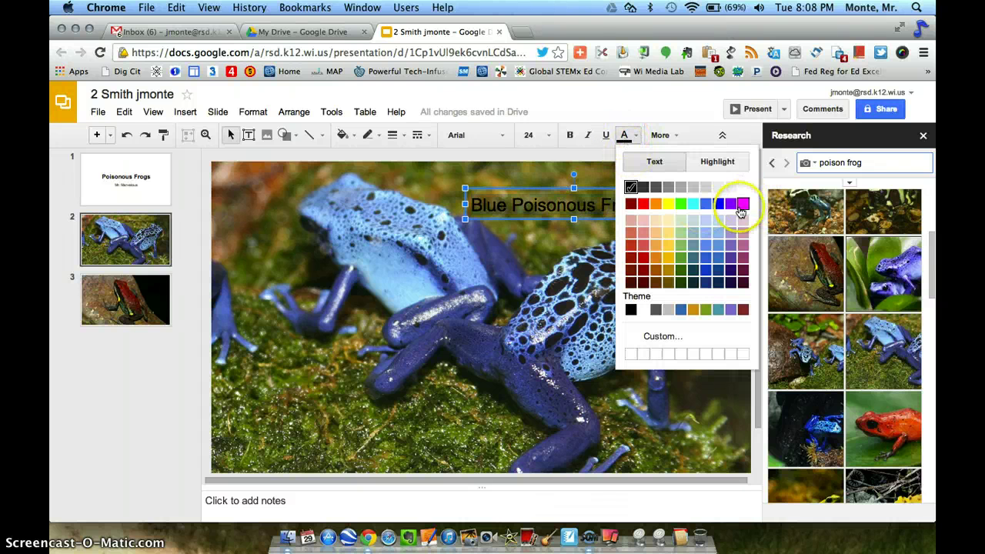
pyautogui.click(706, 274)
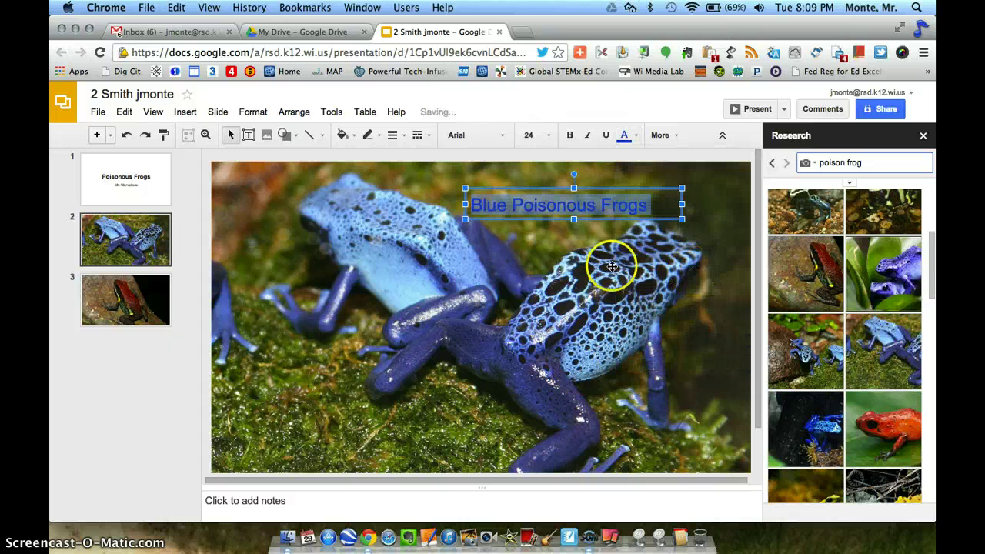
# Step: Change the caption text colour back to black
pyautogui.click(470, 368)
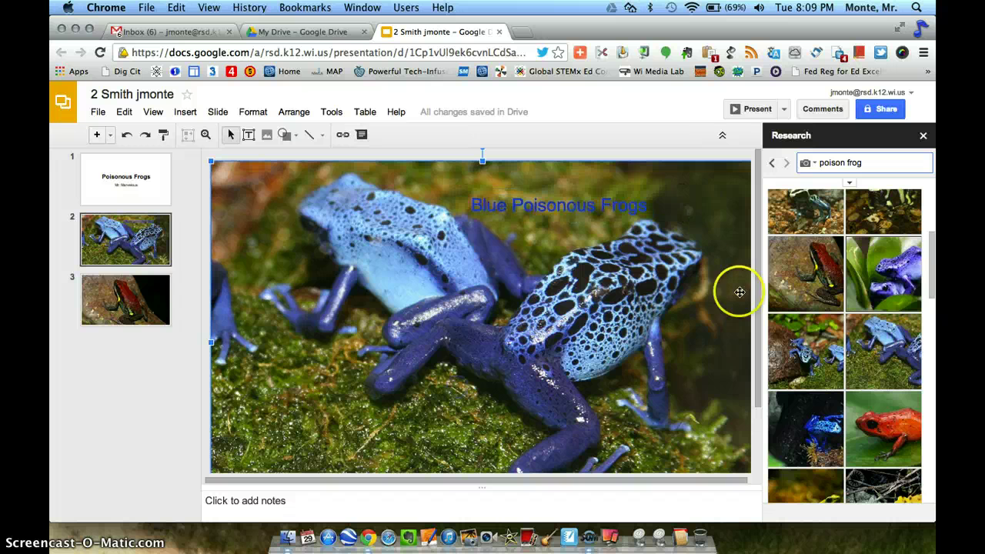
pyautogui.click(564, 207)
pyautogui.tripleClick(616, 208)
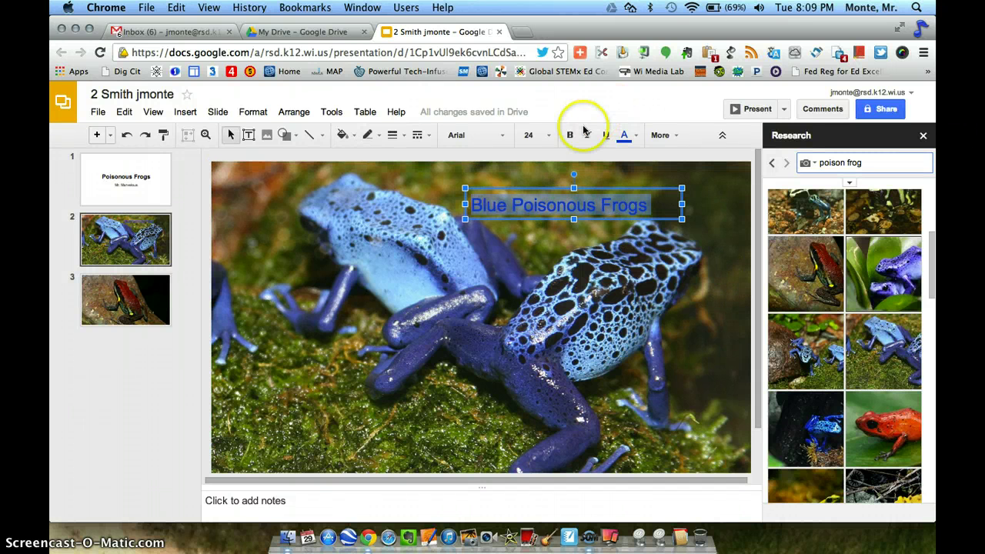
pyautogui.click(625, 136)
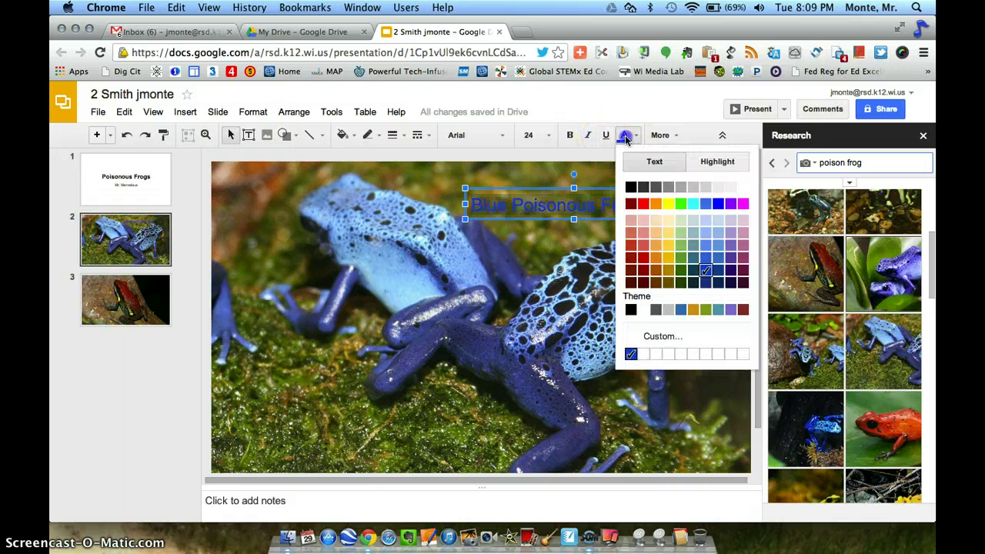
pyautogui.click(630, 187)
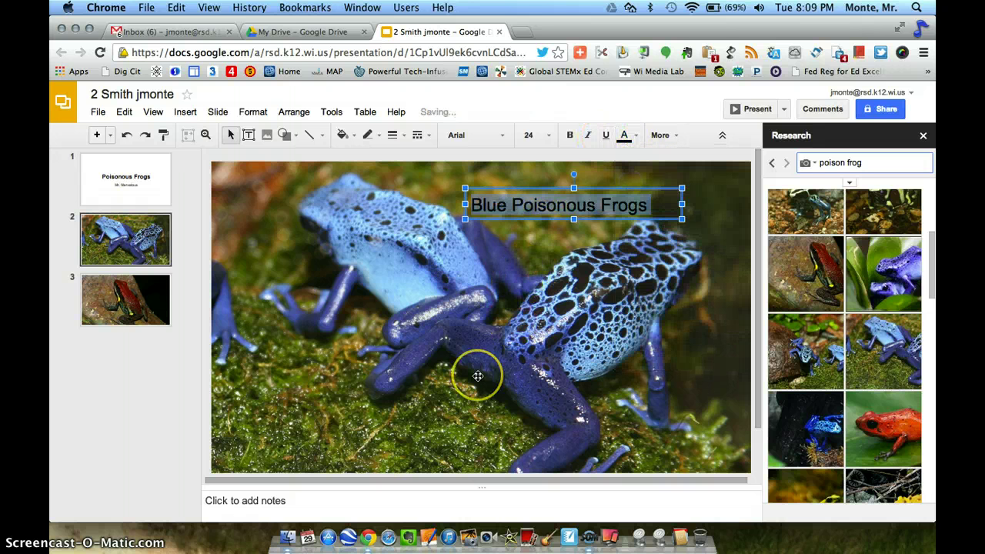
pyautogui.click(424, 446)
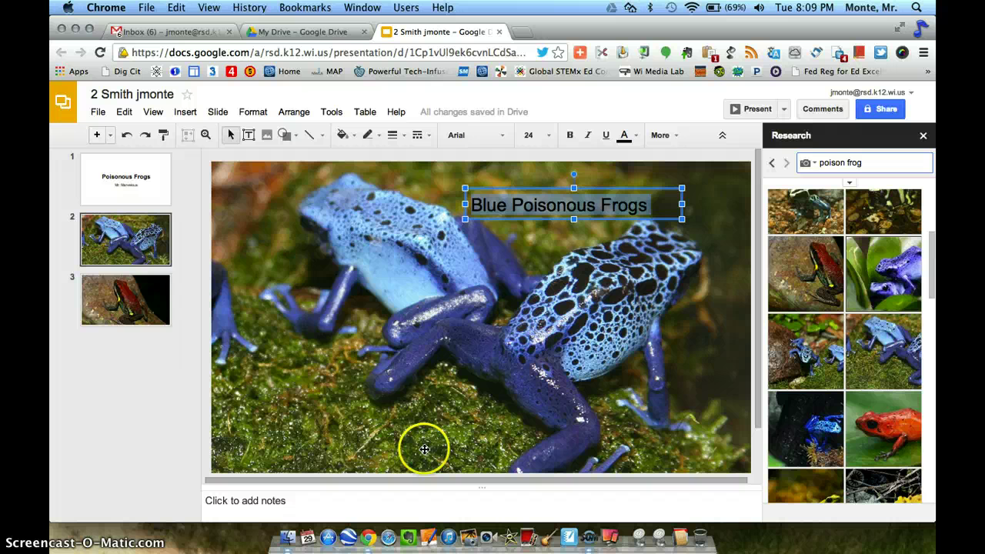
pyautogui.click(444, 427)
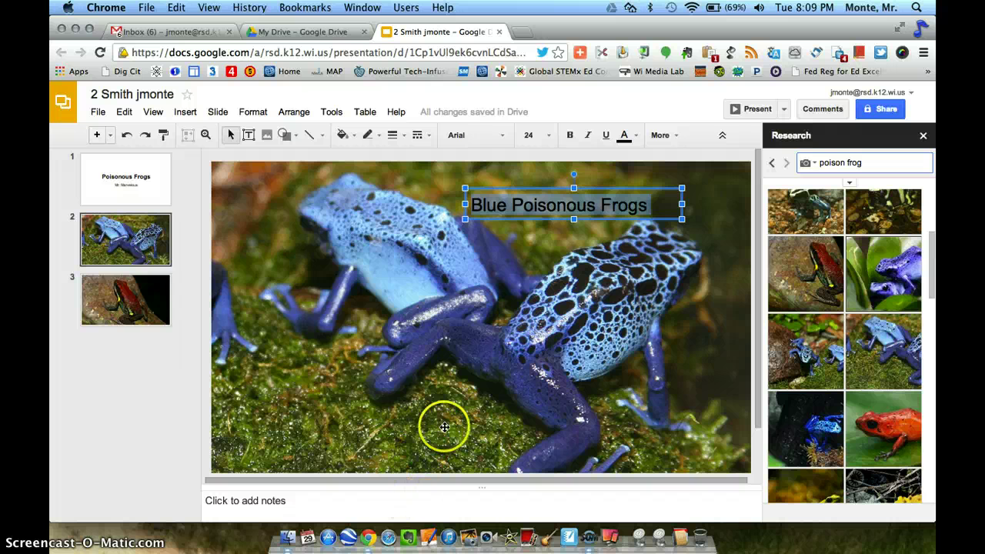
# Step: Draw a text box in the dark upper-right area of the red frog slide
pyautogui.click(137, 303)
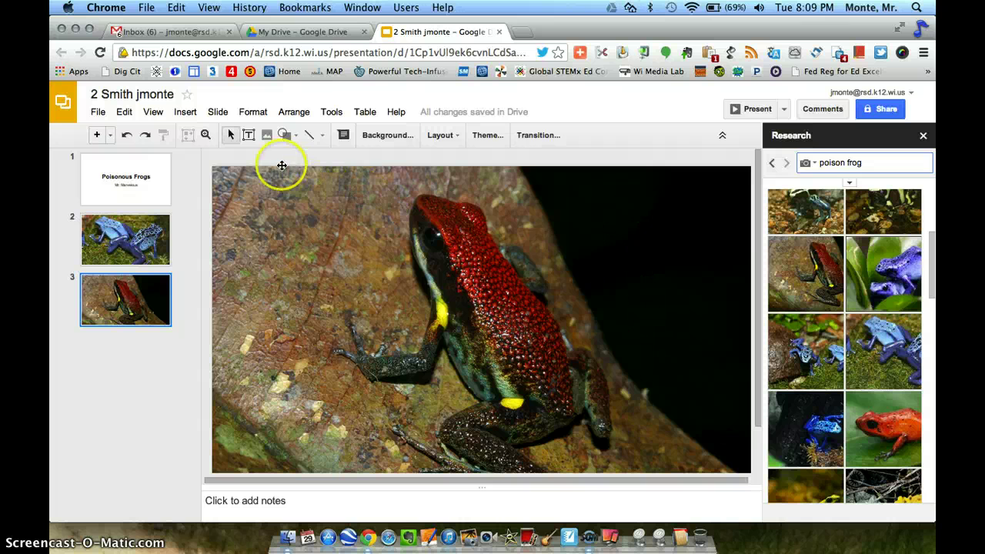
pyautogui.click(248, 136)
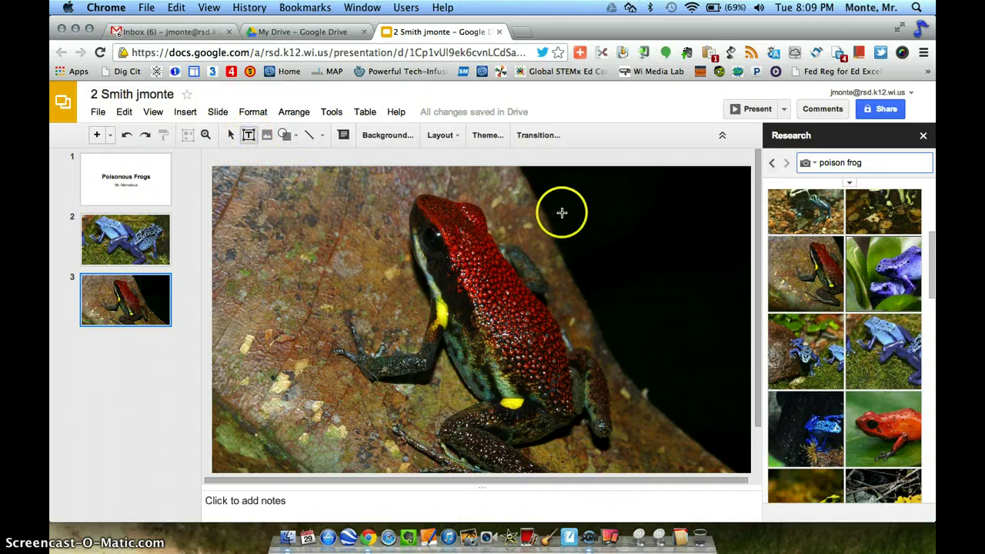
pyautogui.moveTo(562, 212); pyautogui.dragTo(727, 267)
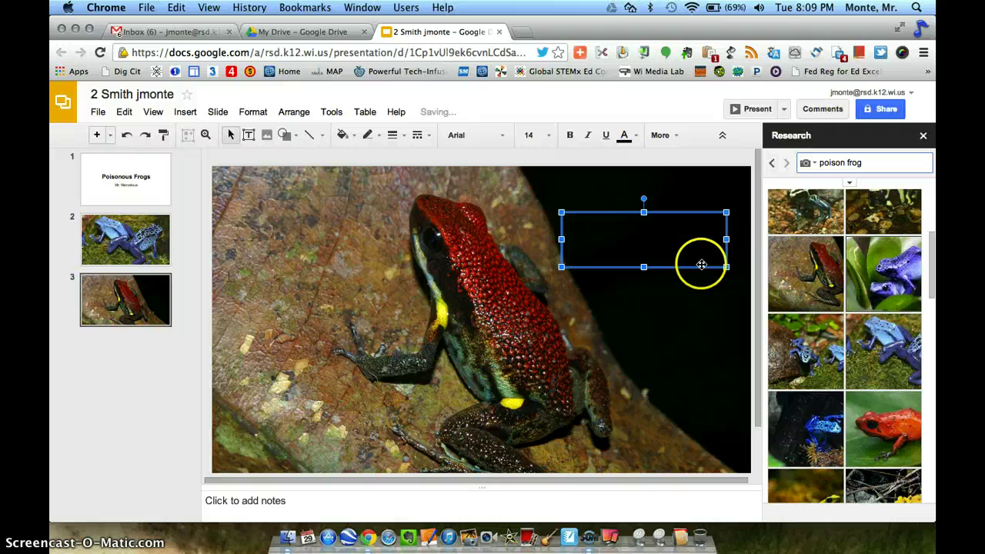
# Step: Make the Red Poisonous Frog caption 24 pt dark red, widened to fit one line
pyautogui.tripleClick(660, 239)
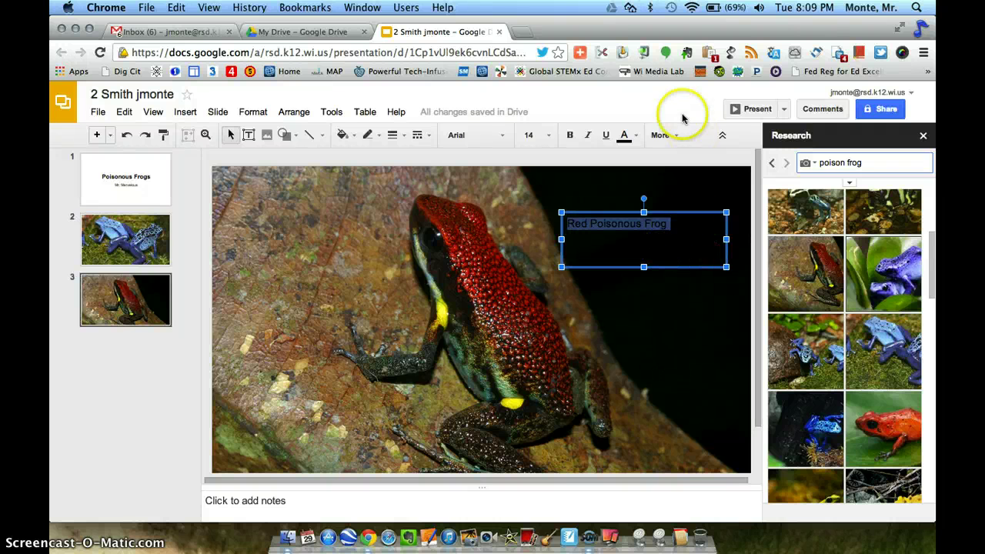
pyautogui.click(538, 135)
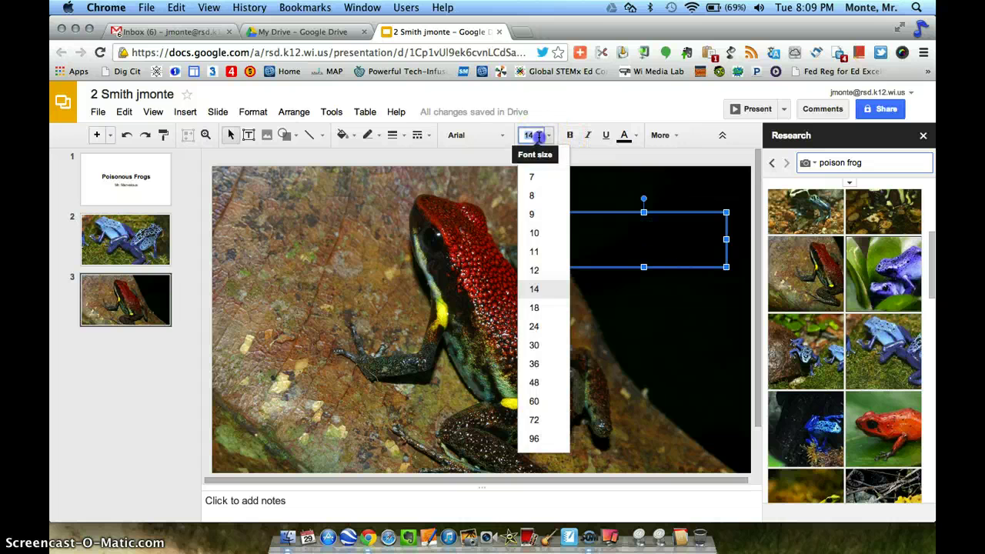
pyautogui.click(539, 331)
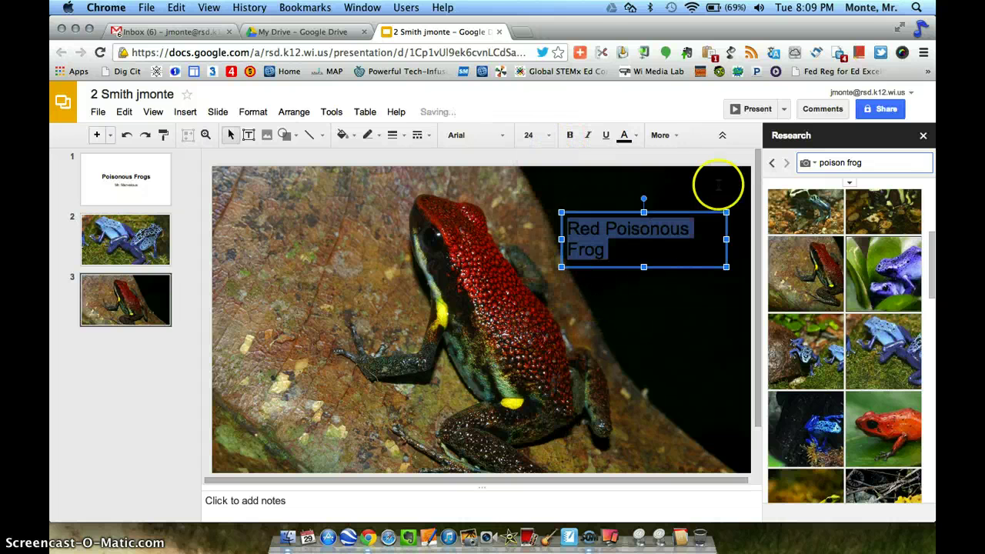
pyautogui.click(625, 137)
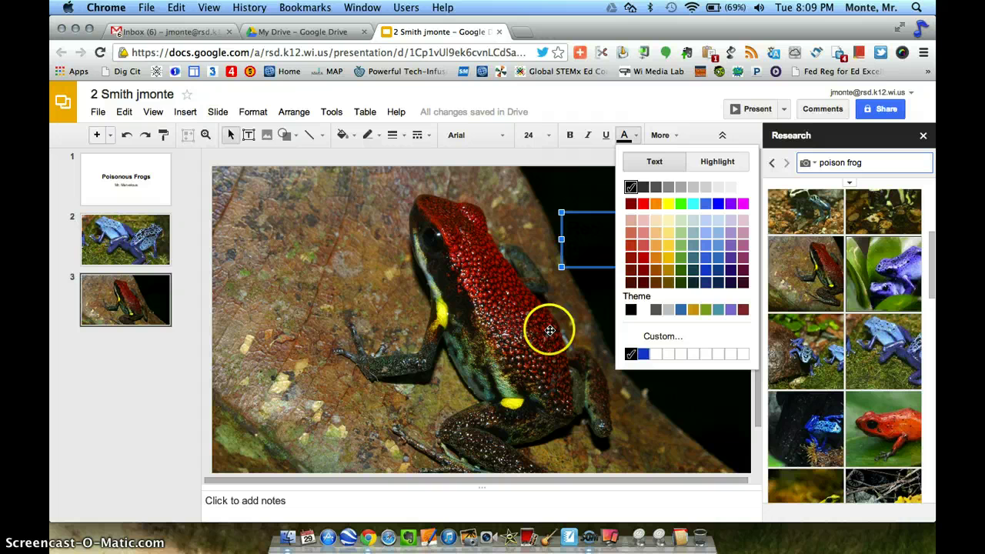
pyautogui.click(631, 271)
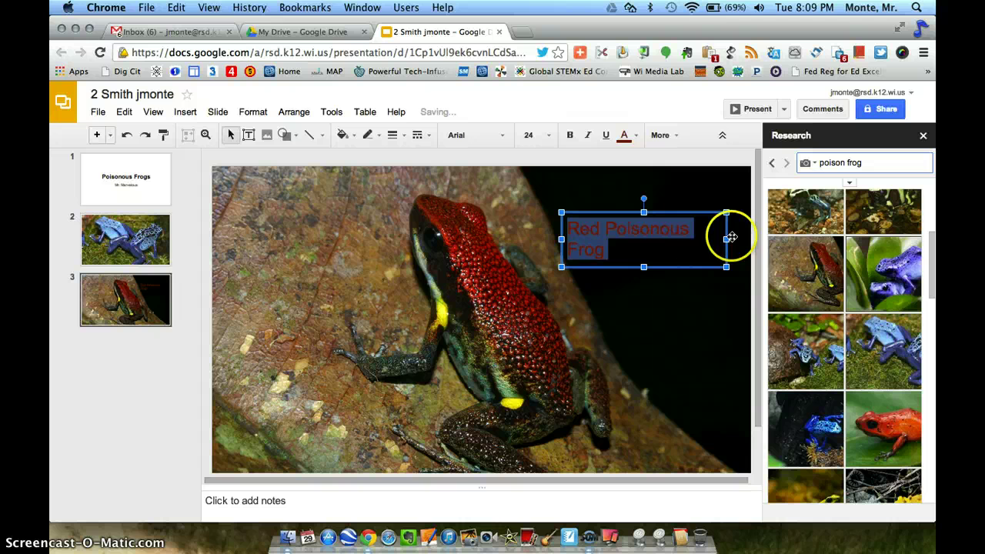
pyautogui.moveTo(731, 237); pyautogui.dragTo(745, 239)
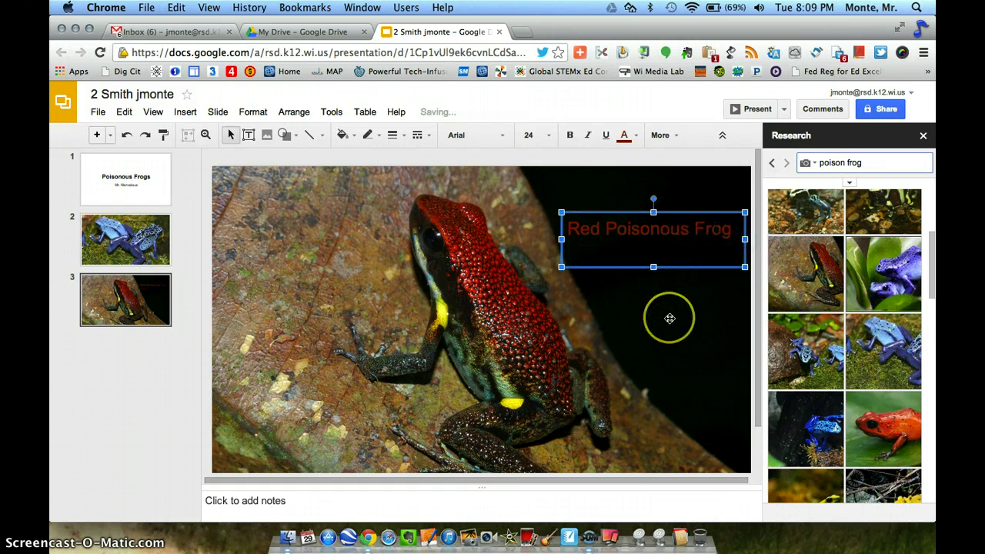